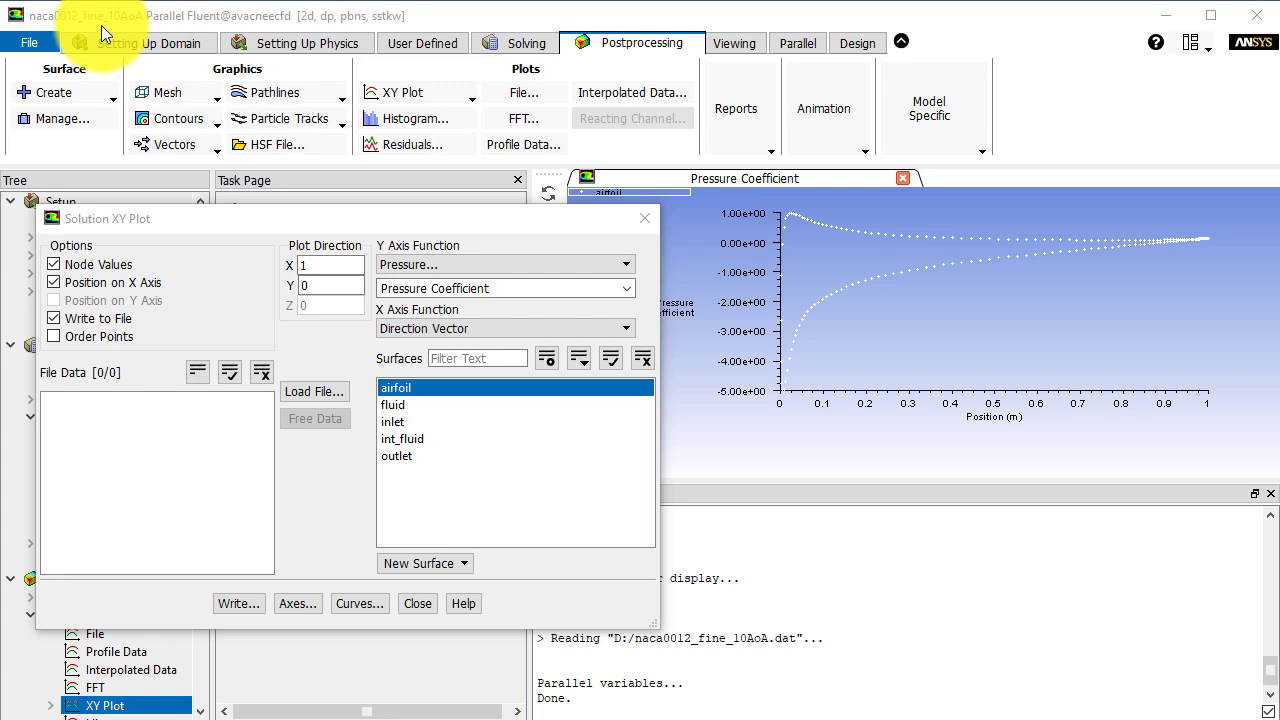
Turn off writing to file, plot the airfoil's pressure coefficient and enlarge the graphics area downward.
left_click(72, 322)
left_click(72, 322)
left_click(228, 608)
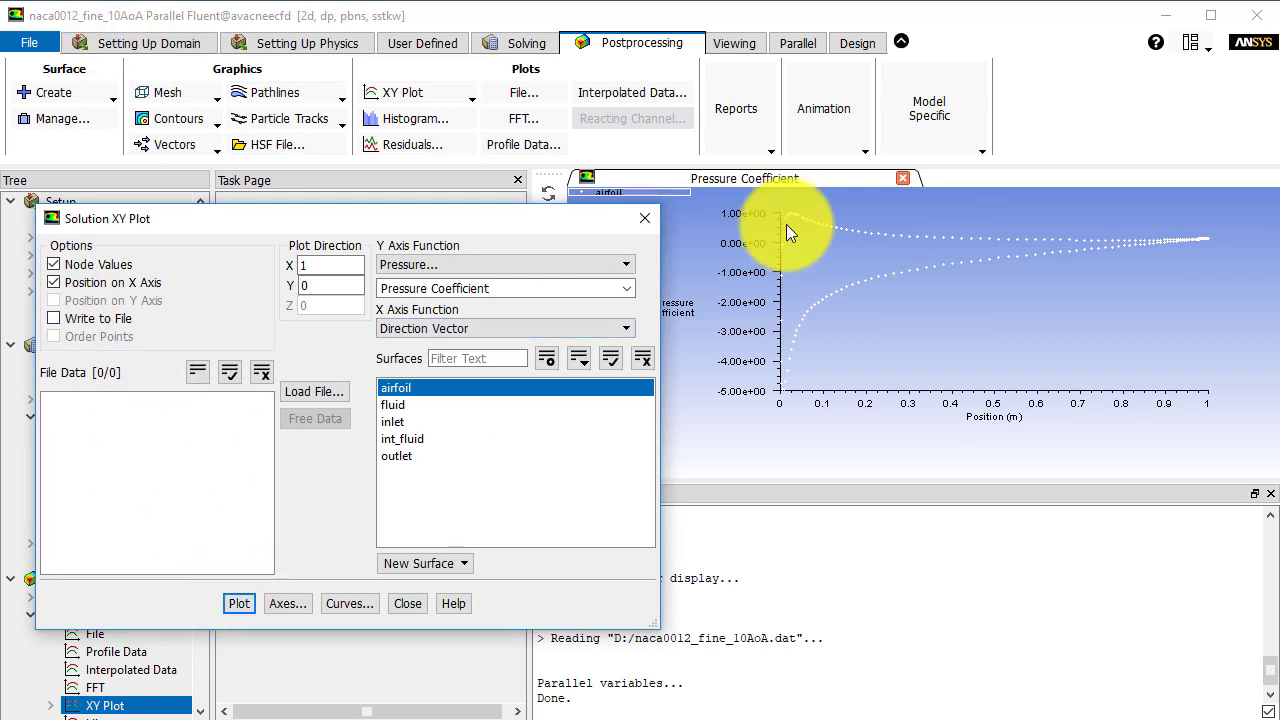
left_click_drag(767, 478, 747, 601)
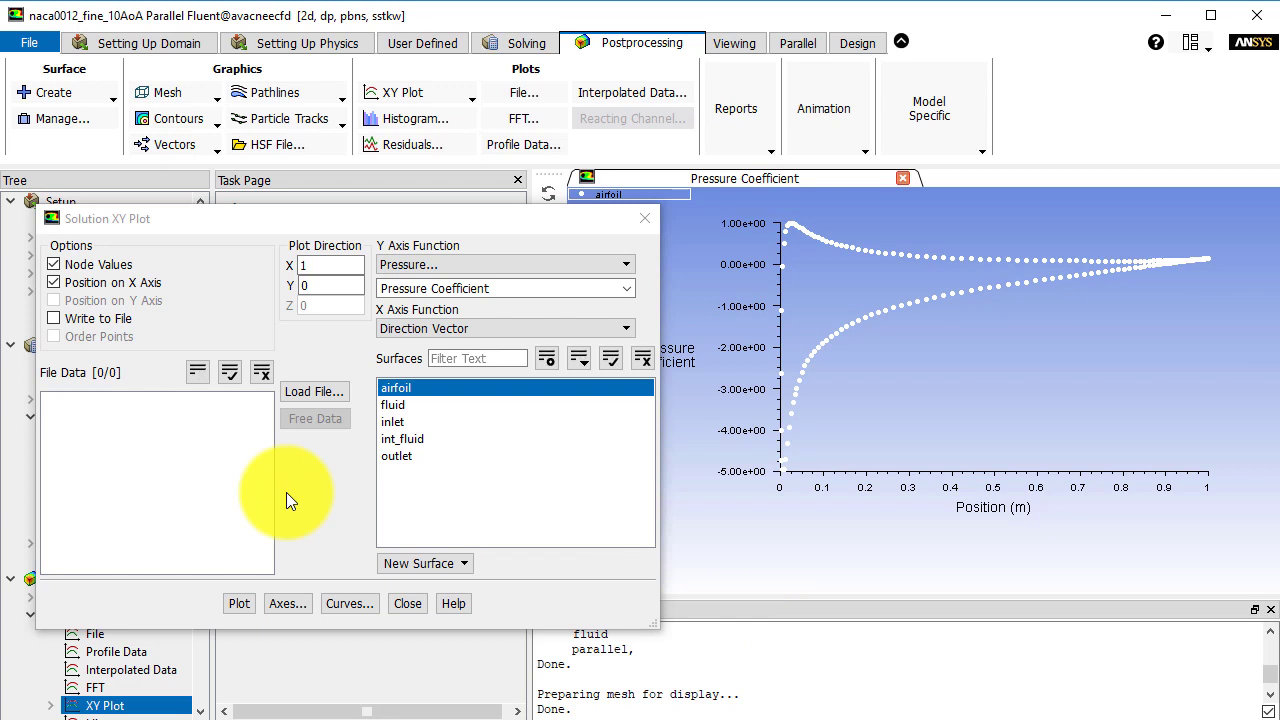
Write the airfoil's pressure coefficient data to an XY file named Cp_AoA10 on drive D.
left_click(54, 318)
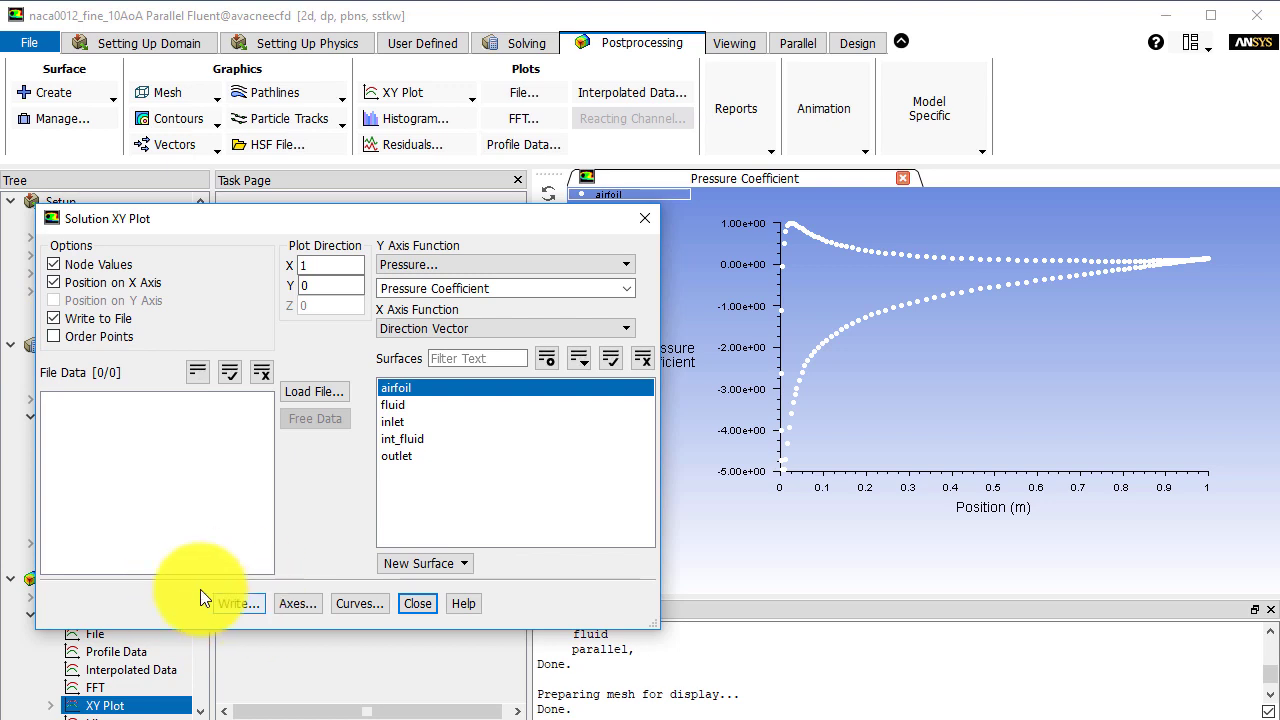
left_click(227, 607)
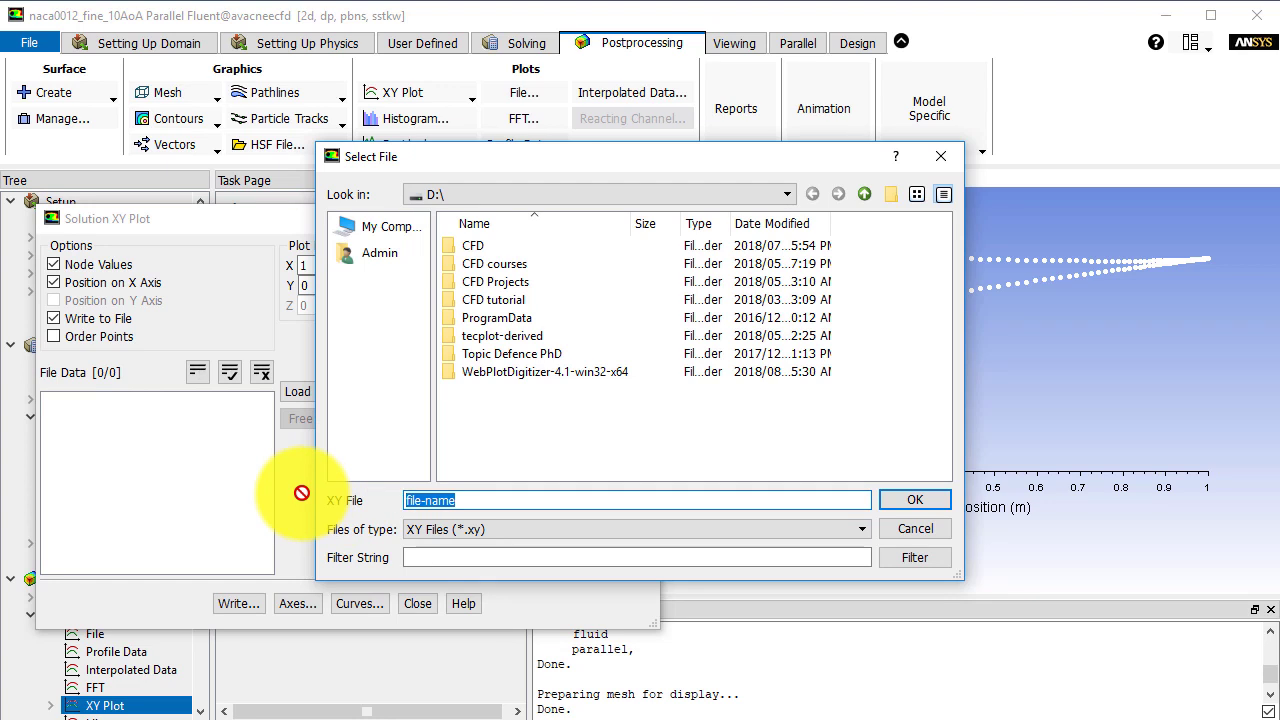
type("Cp_AoA10")
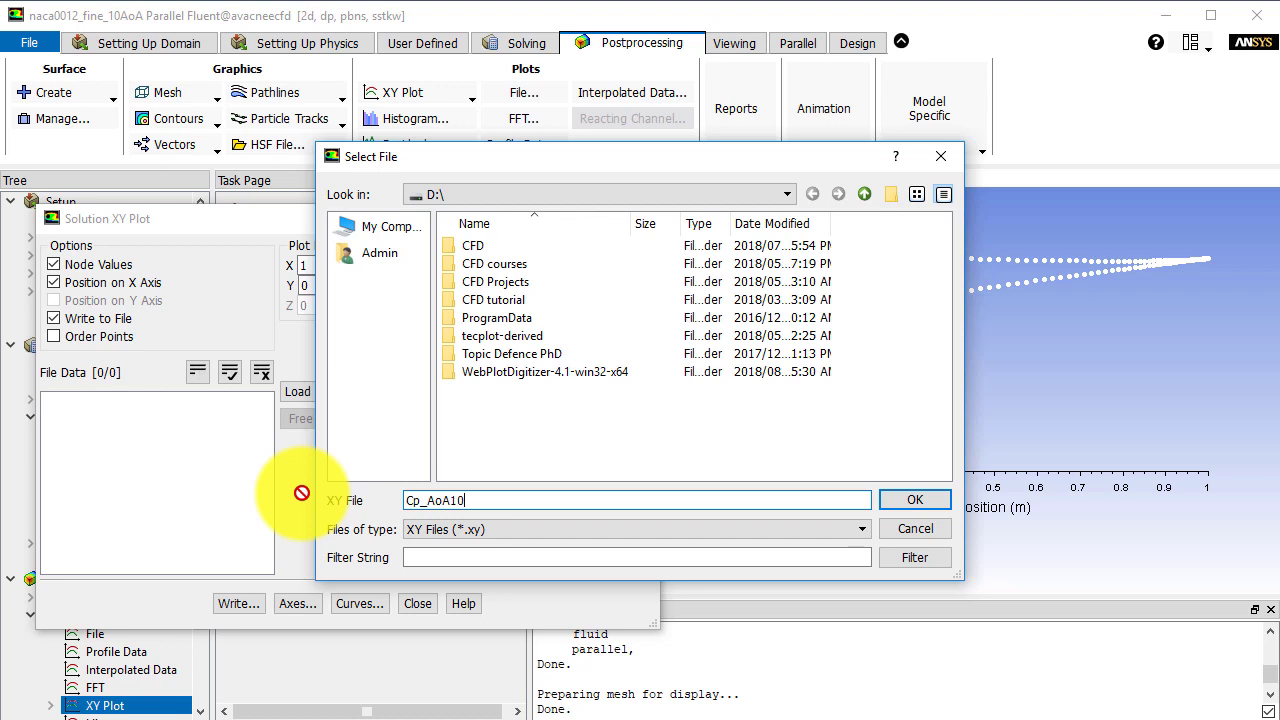
left_click(914, 499)
Switch to Excel with a blank workbook.
left_click(636, 404)
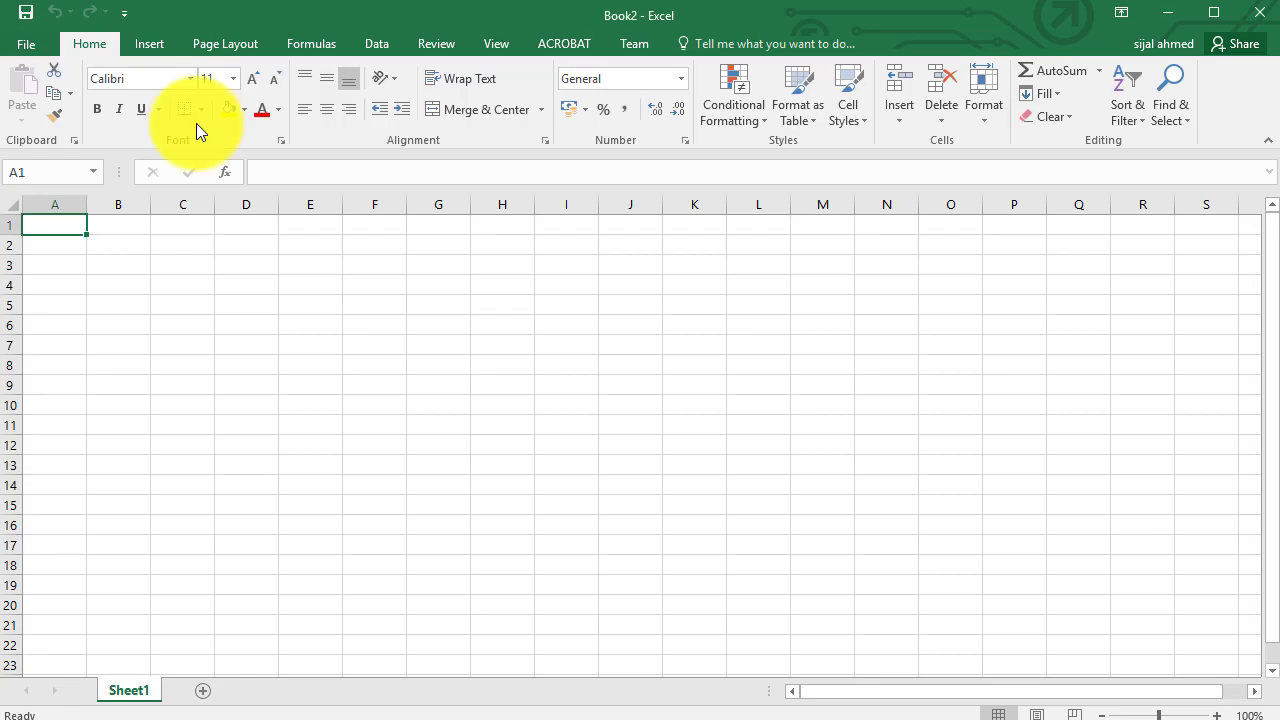
left_click(372, 44)
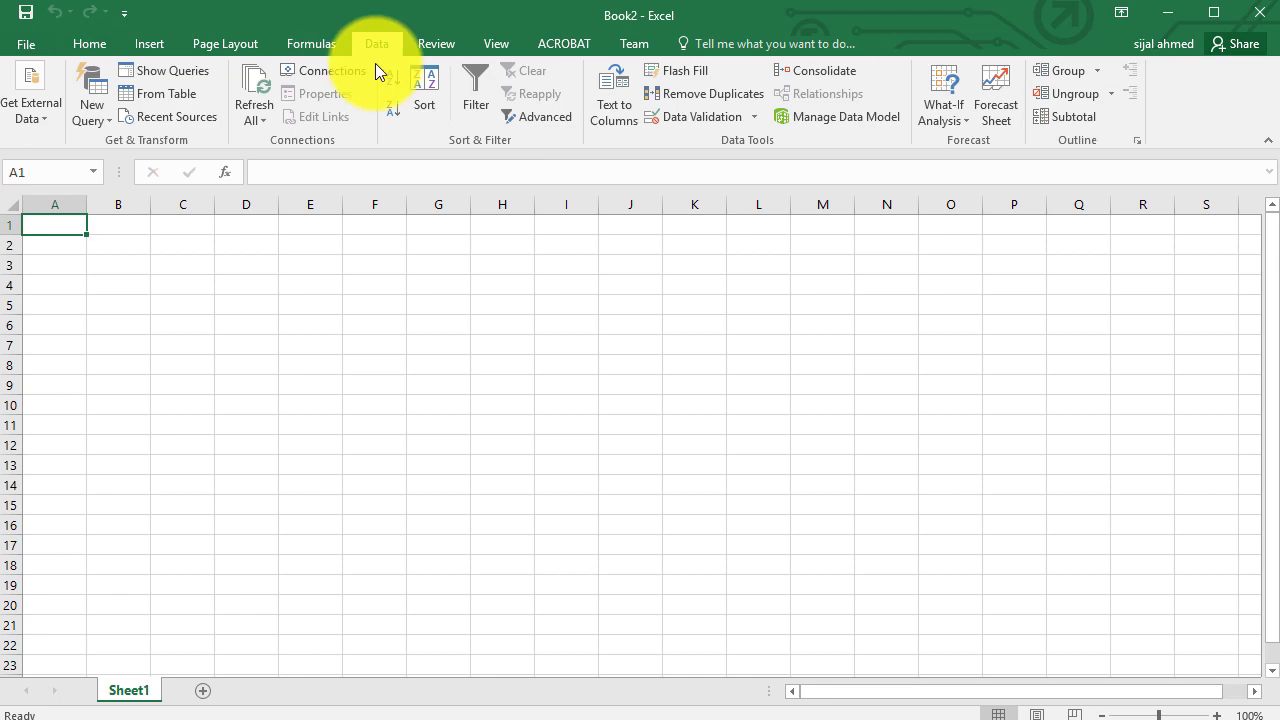
left_click(27, 49)
left_click(28, 49)
left_click(28, 41)
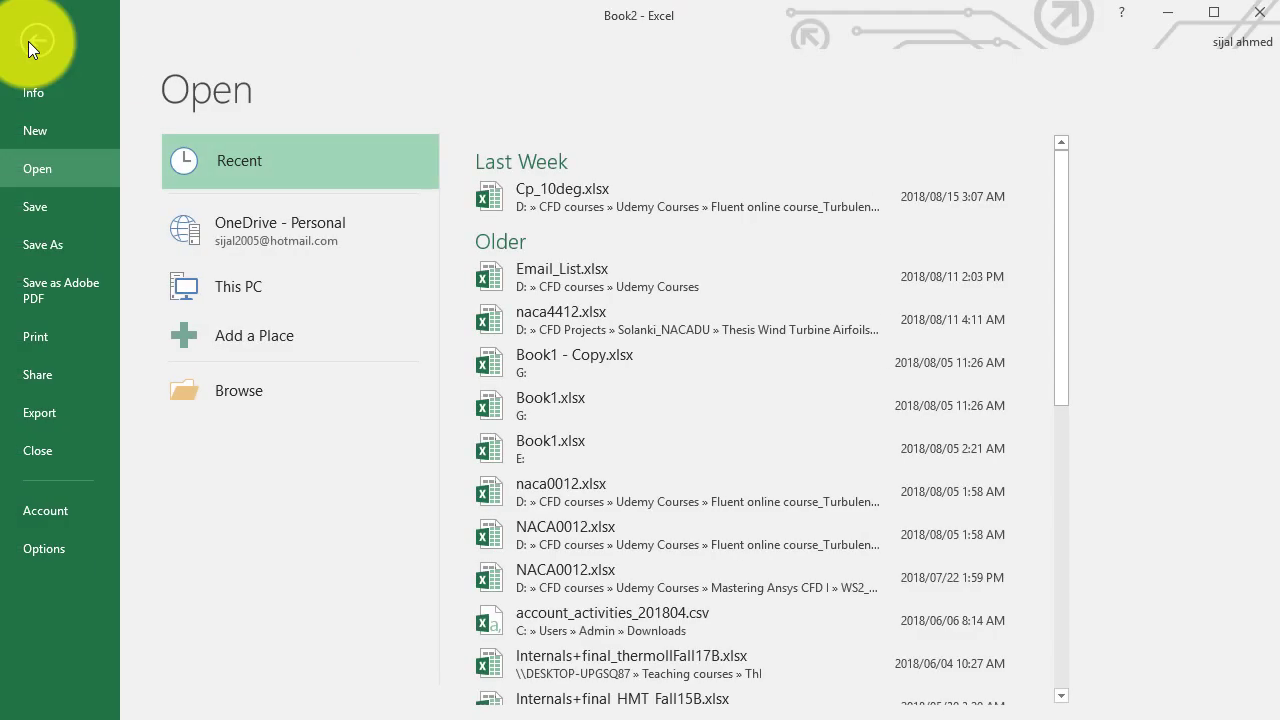
left_click(28, 41)
left_click(76, 44)
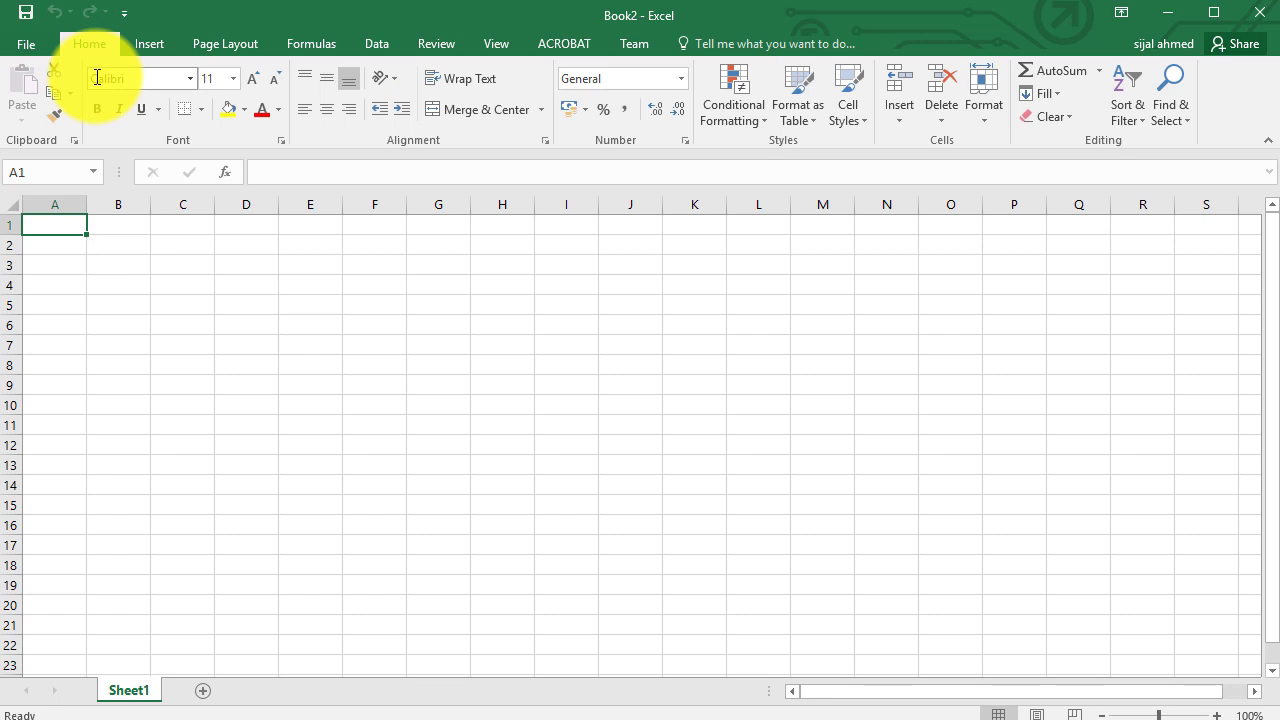
Start importing external data from text, browsing Local Disk (D:) with all file types shown.
left_click(361, 46)
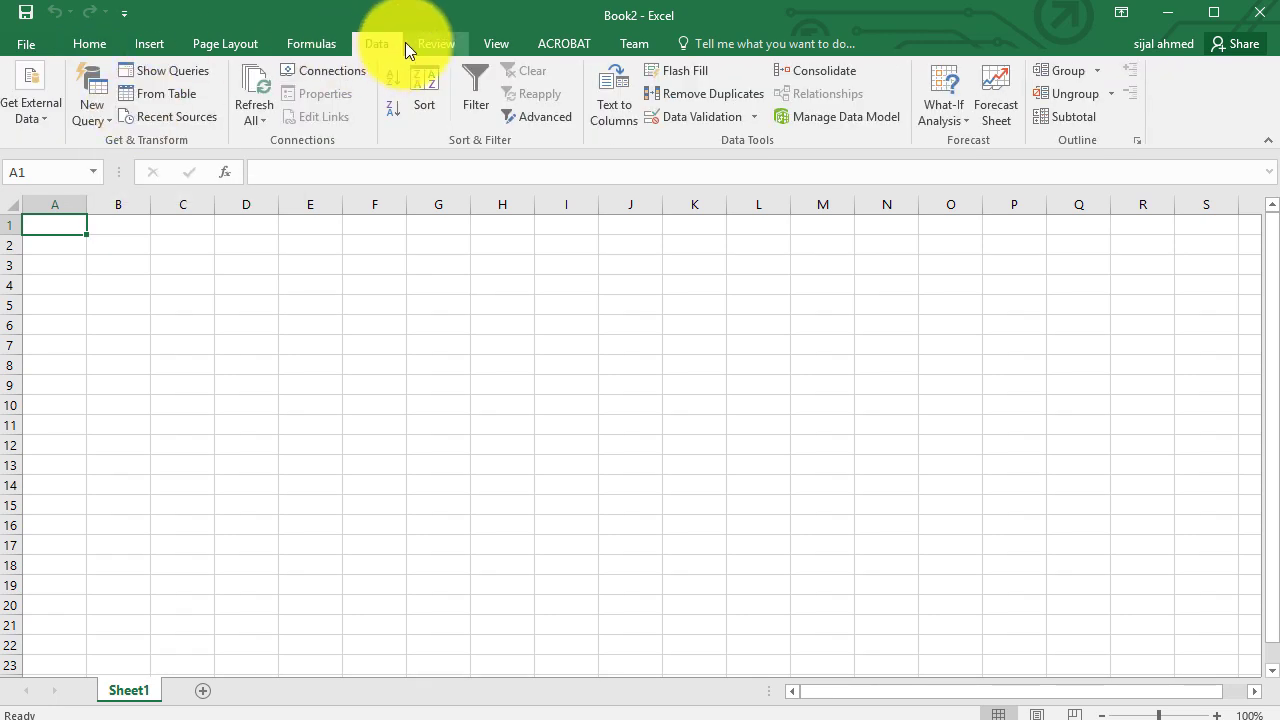
left_click(49, 121)
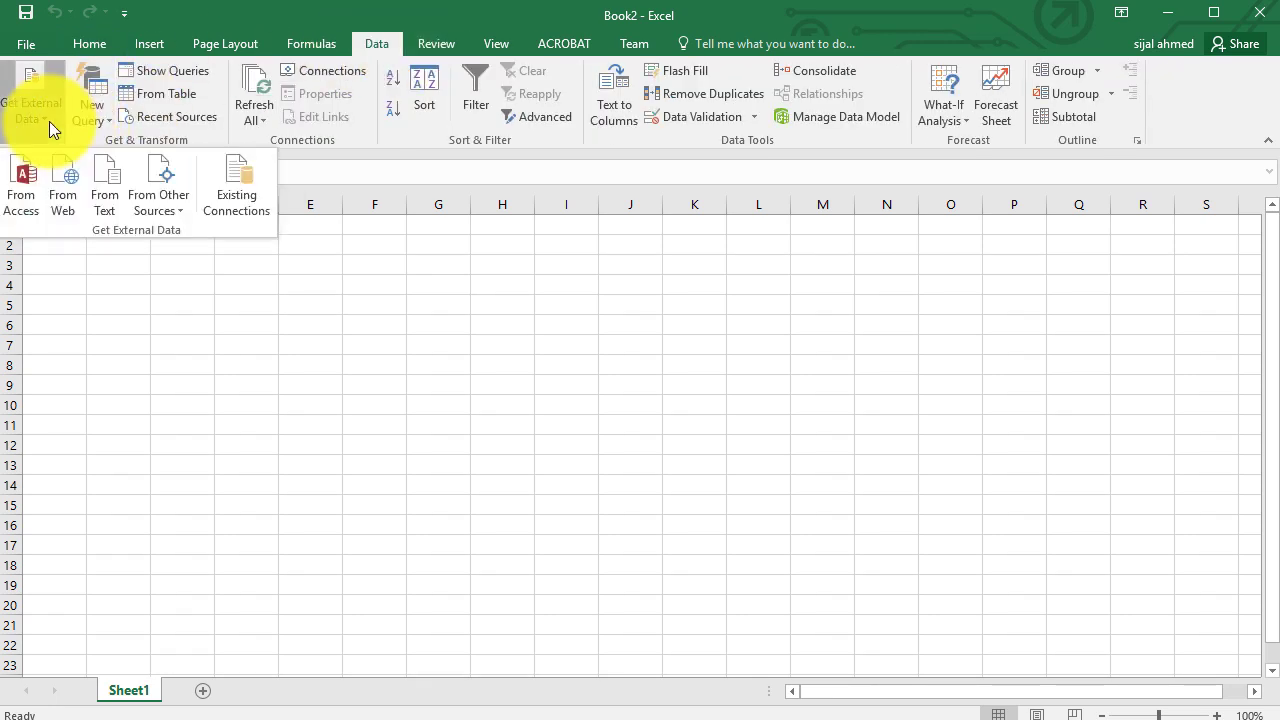
left_click(103, 180)
left_click(100, 445)
left_click(895, 474)
left_click(777, 494)
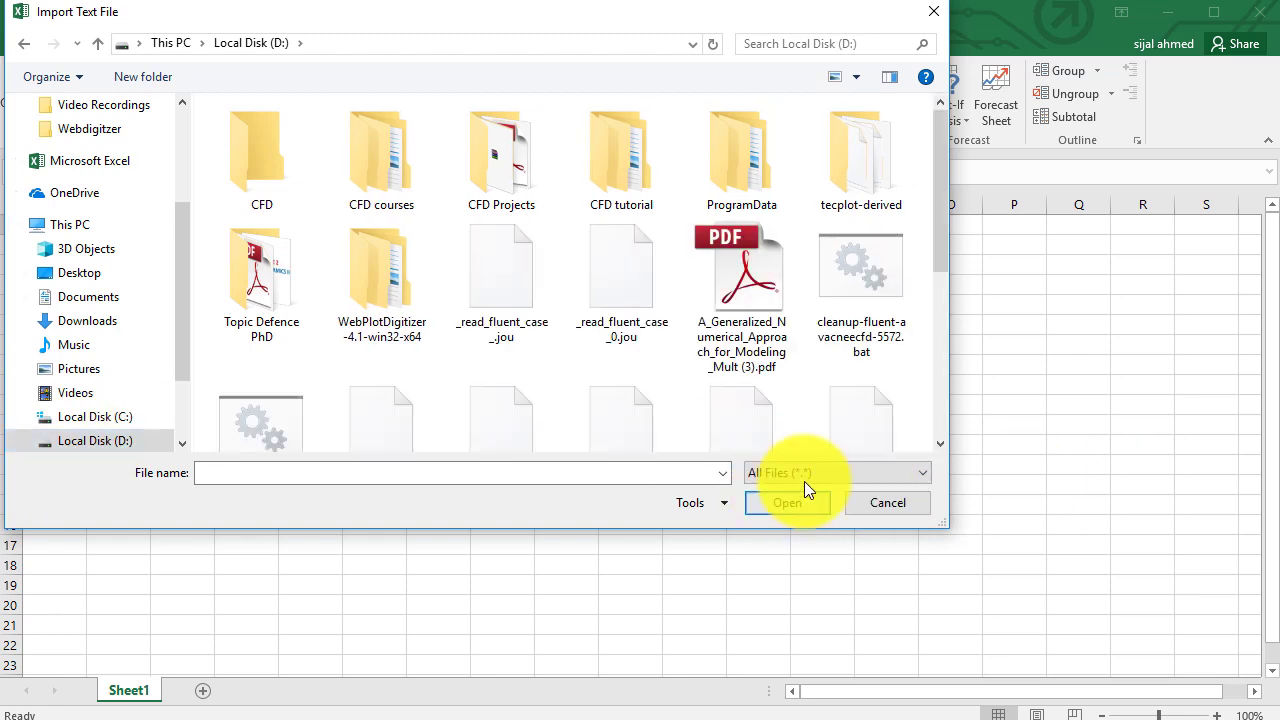
Choose the Cp_AoA10 file on drive D as the text file to import.
left_click(492, 258)
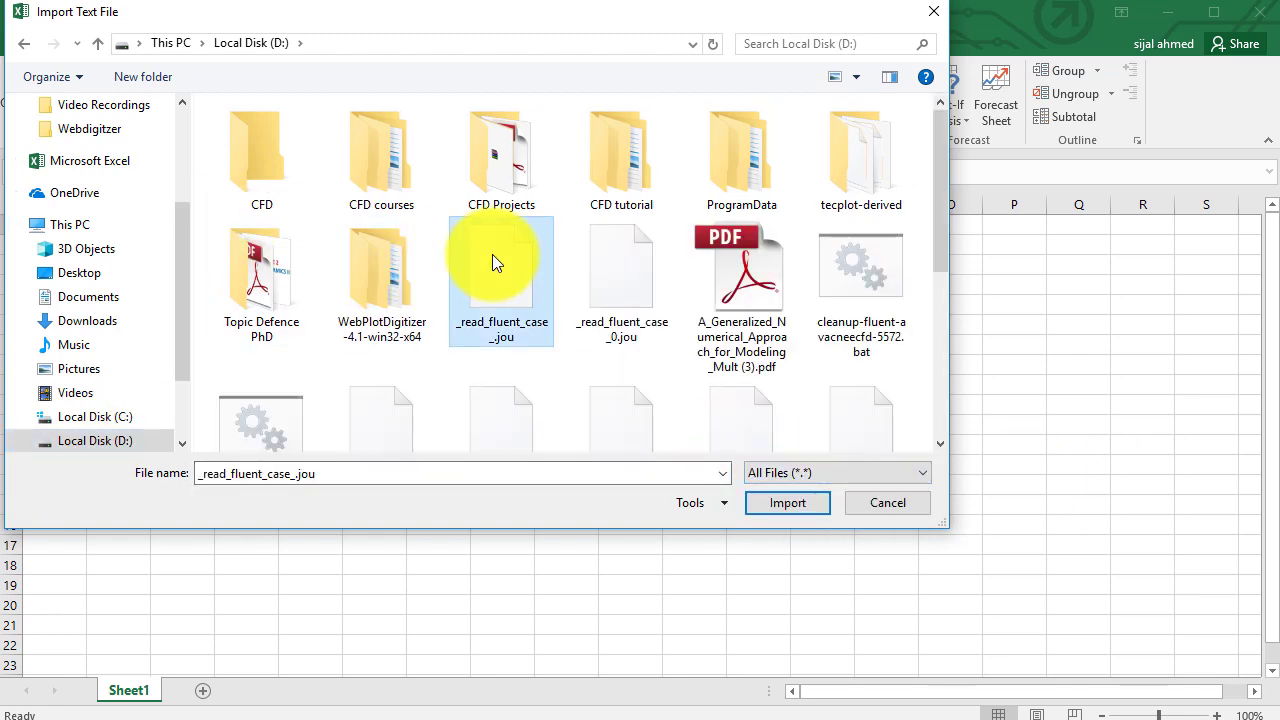
key("Right")
key("Right")
key("Right")
key("Right")
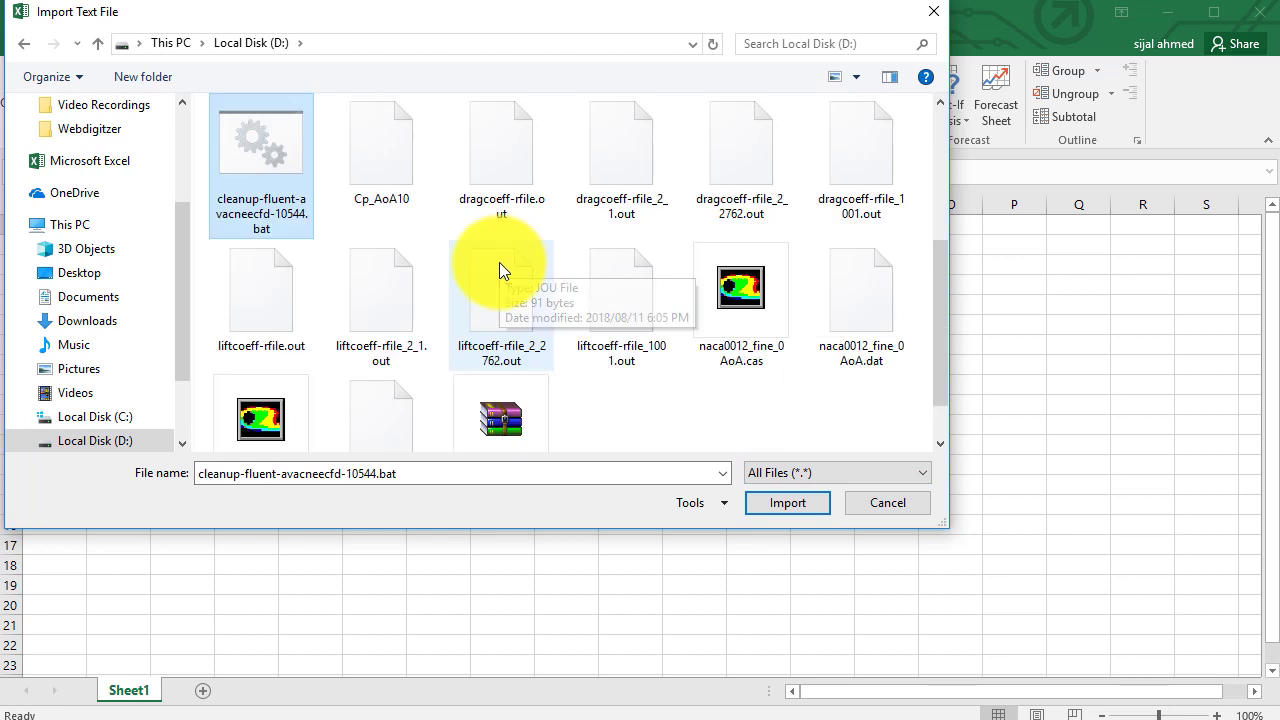
left_click(362, 175)
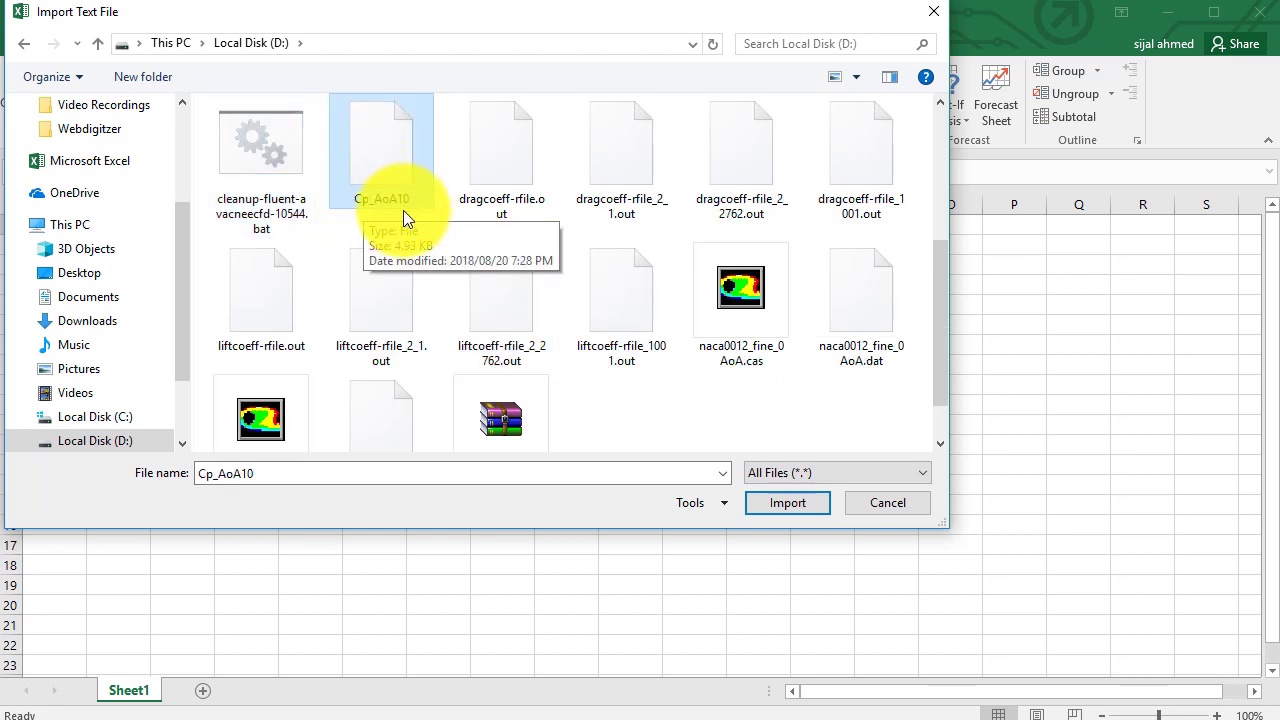
left_click(775, 502)
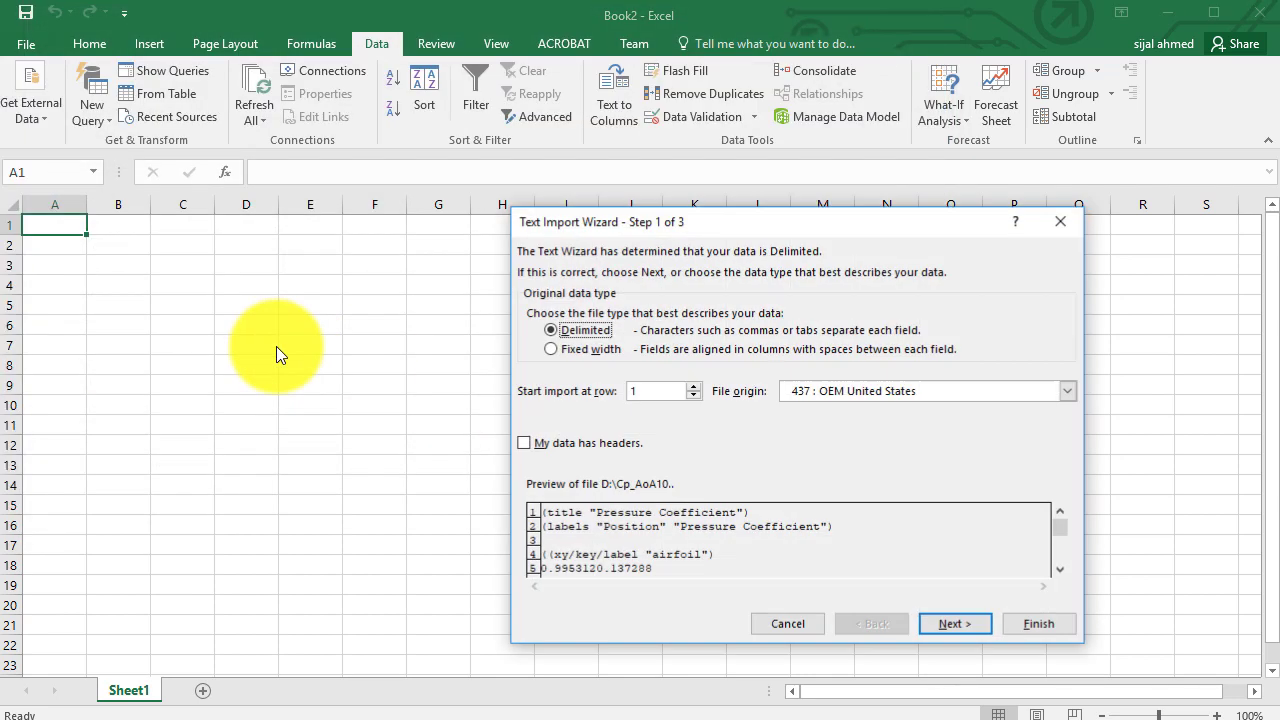
Import the data as tab-delimited text into the existing worksheet, starting at cell A1.
left_click(966, 627)
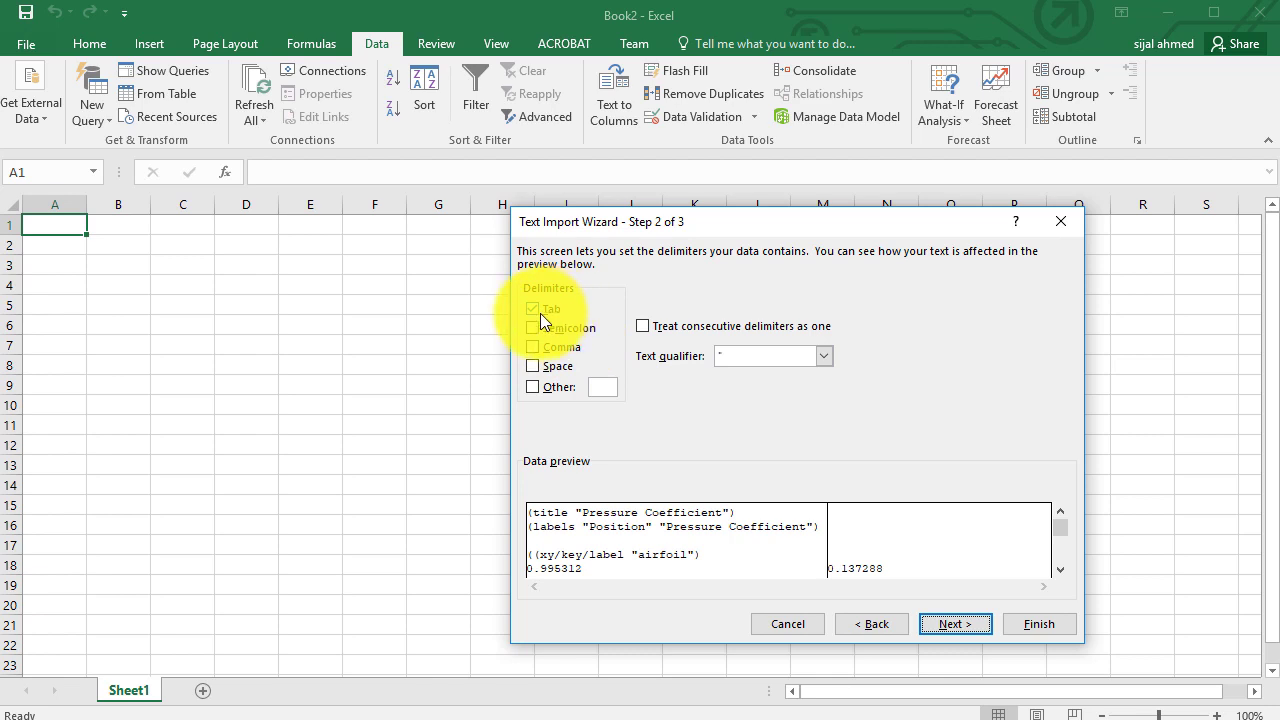
left_click_drag(1067, 545, 1066, 545)
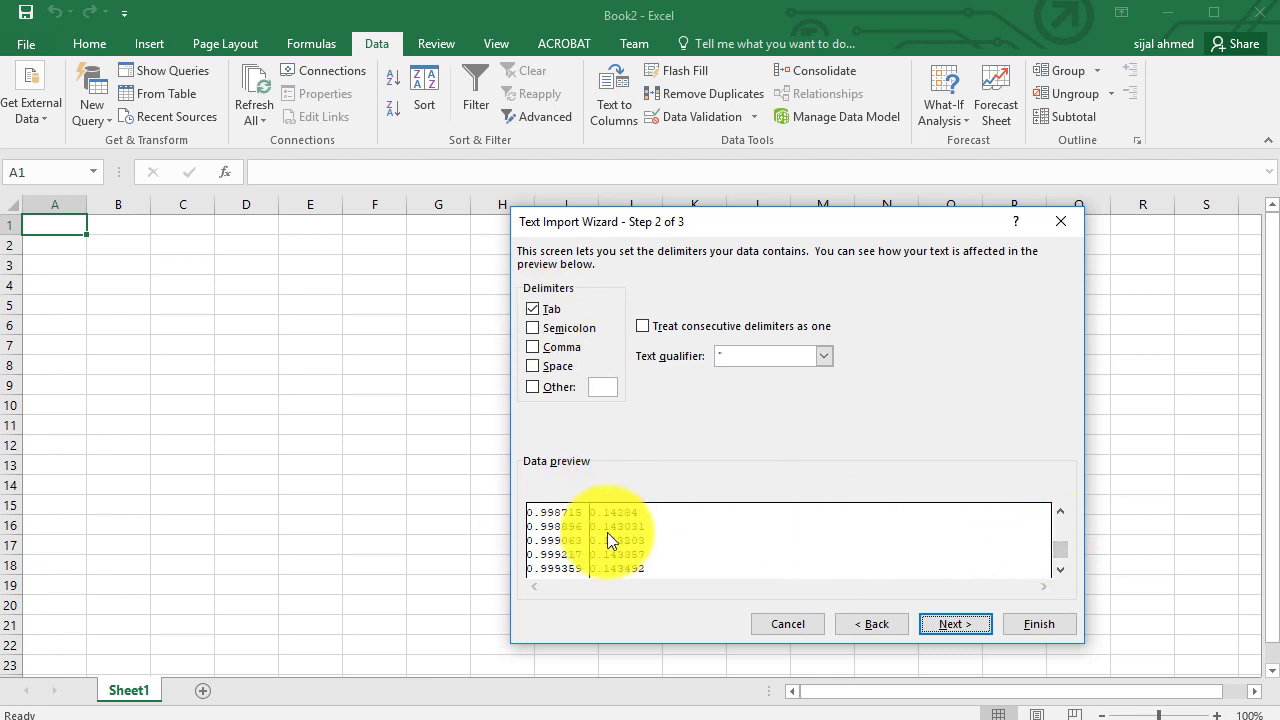
left_click(953, 623)
left_click(1037, 623)
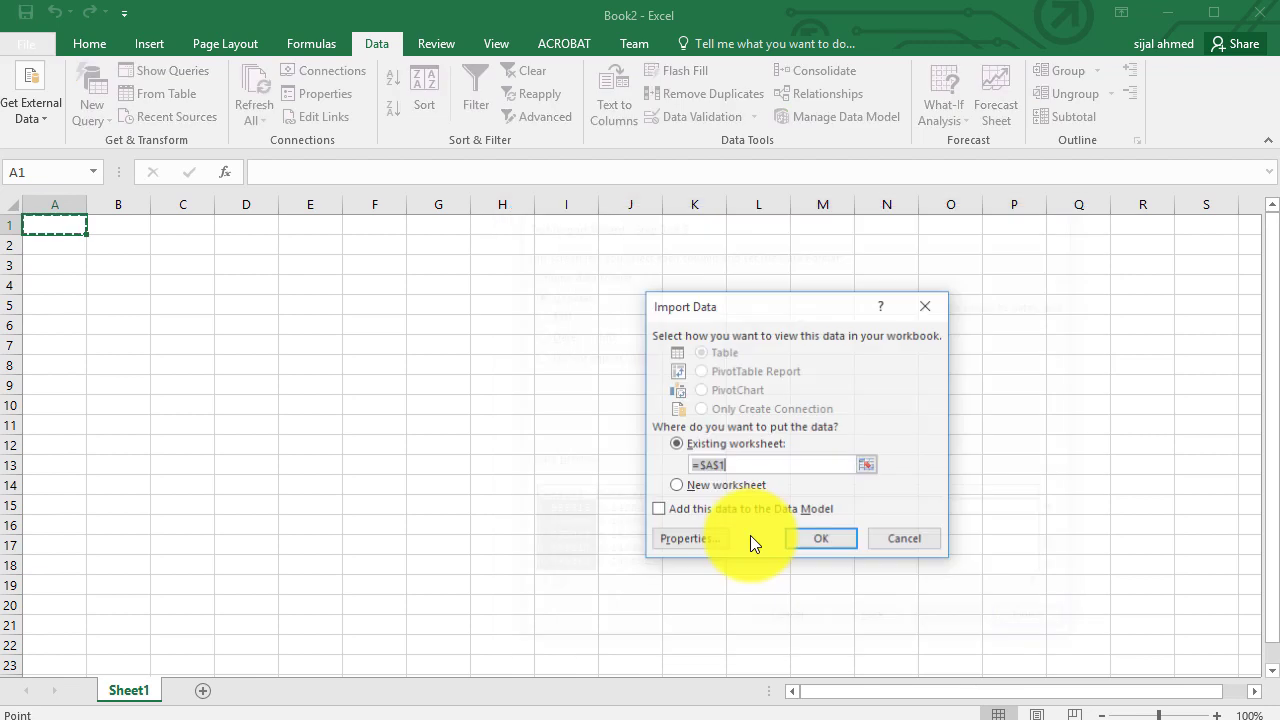
left_click(822, 546)
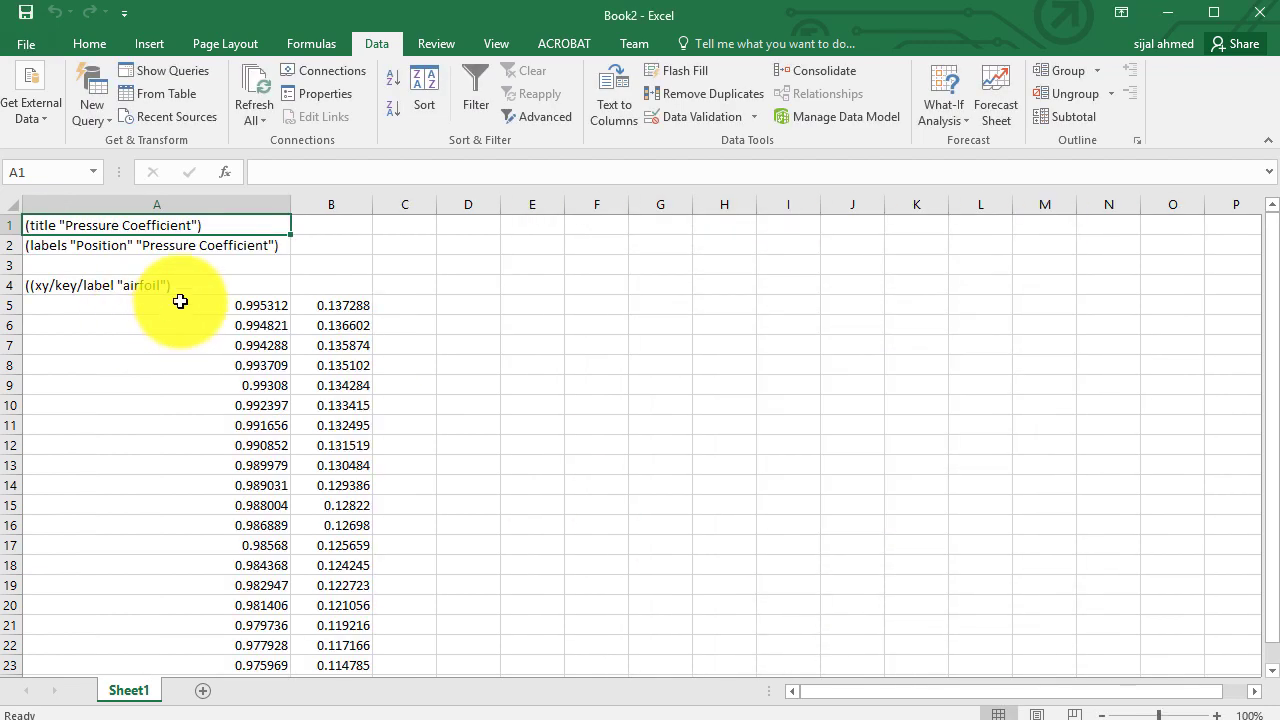
Insert a markers-only scatter chart from the numeric data in A5:B260.
left_click_drag(180, 301, 372, 700)
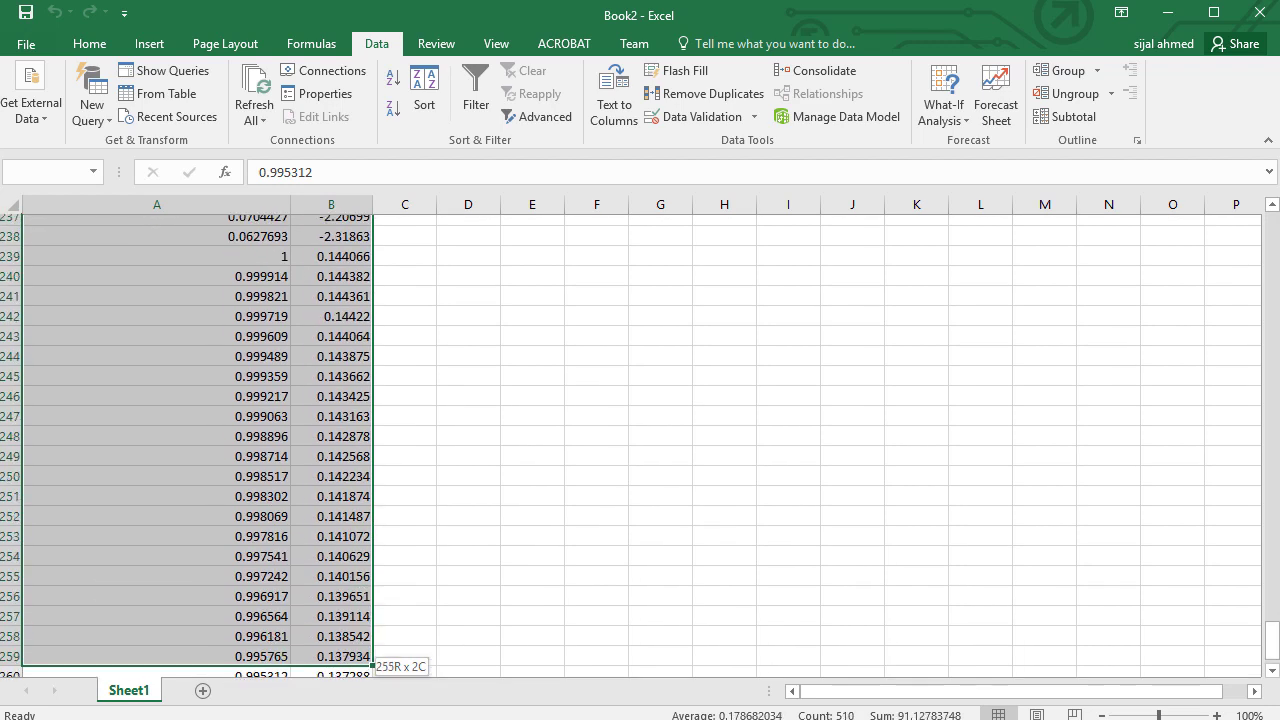
left_click_drag(370, 670, 323, 585)
left_click(137, 45)
left_click(606, 118)
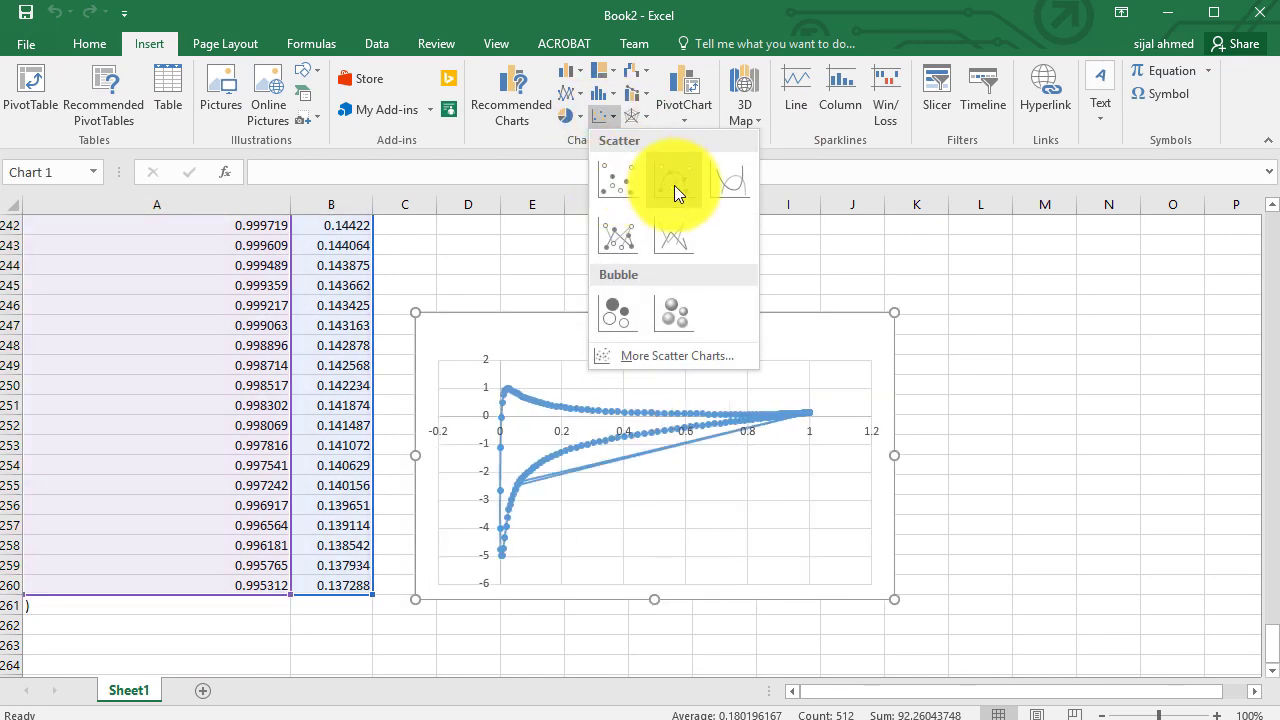
left_click(620, 178)
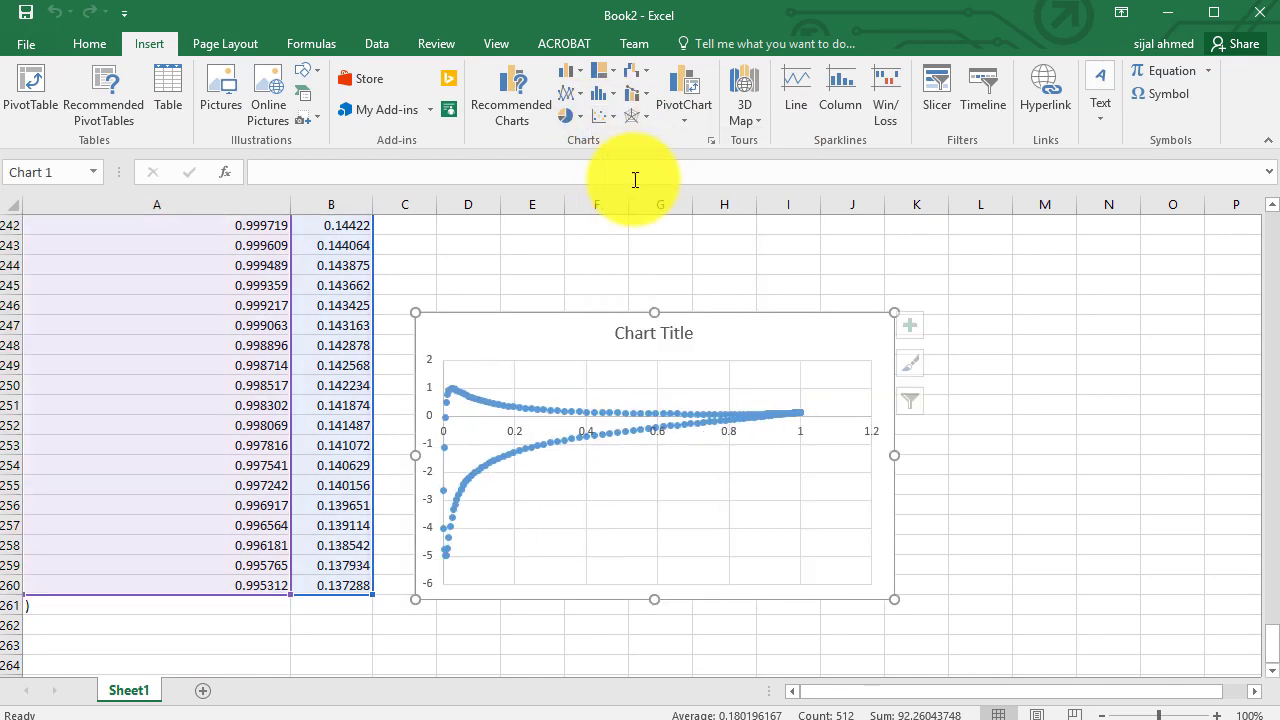
Set the chart's vertical axis to show its values in reverse order.
left_click(427, 395)
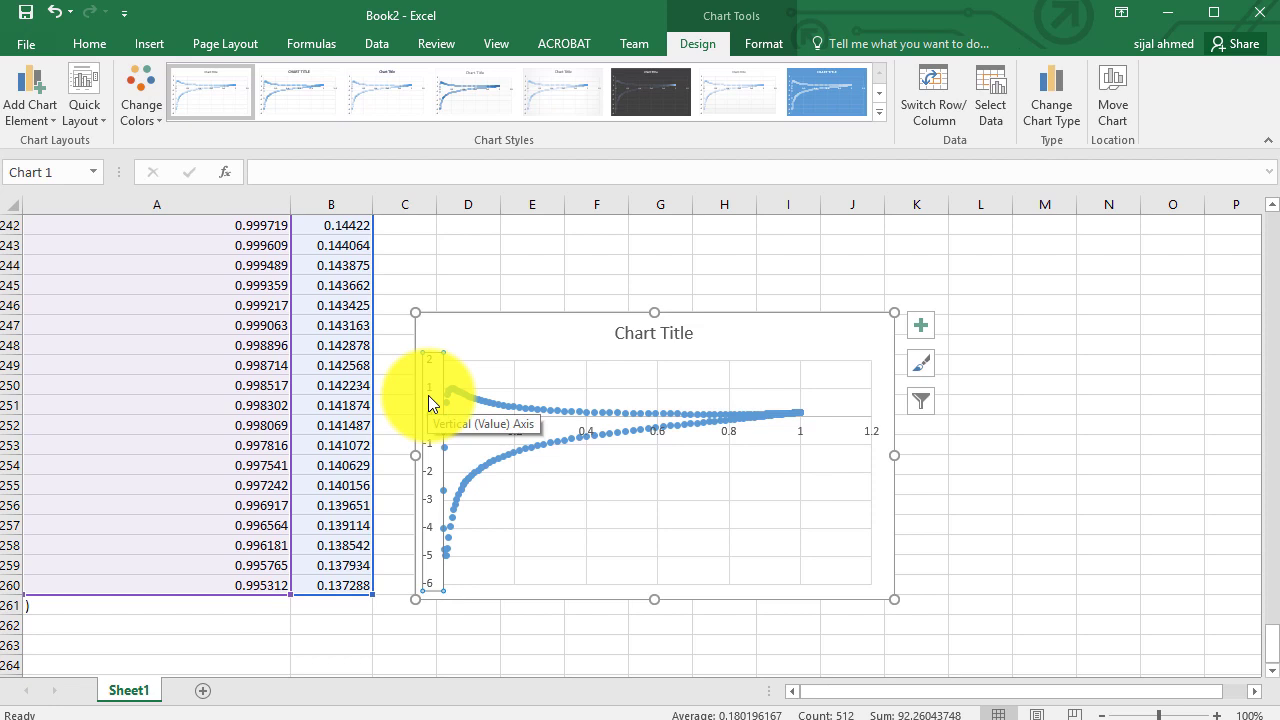
right_click(428, 395)
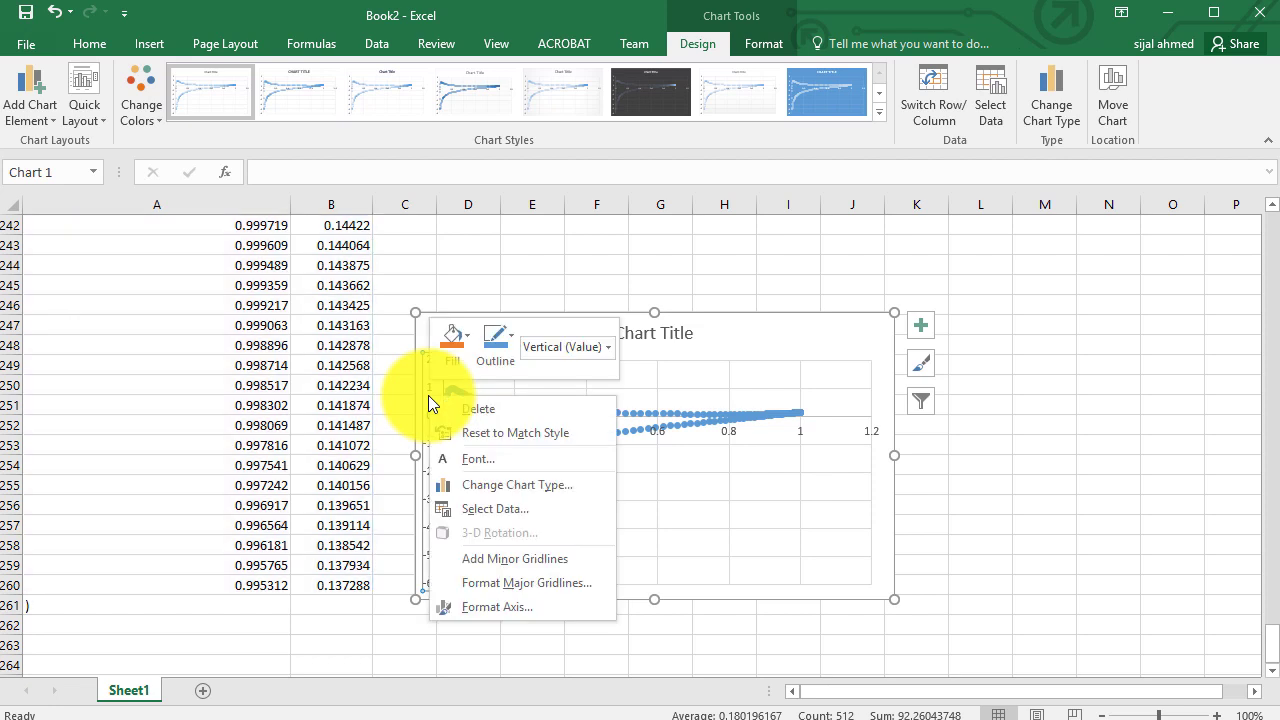
left_click(477, 607)
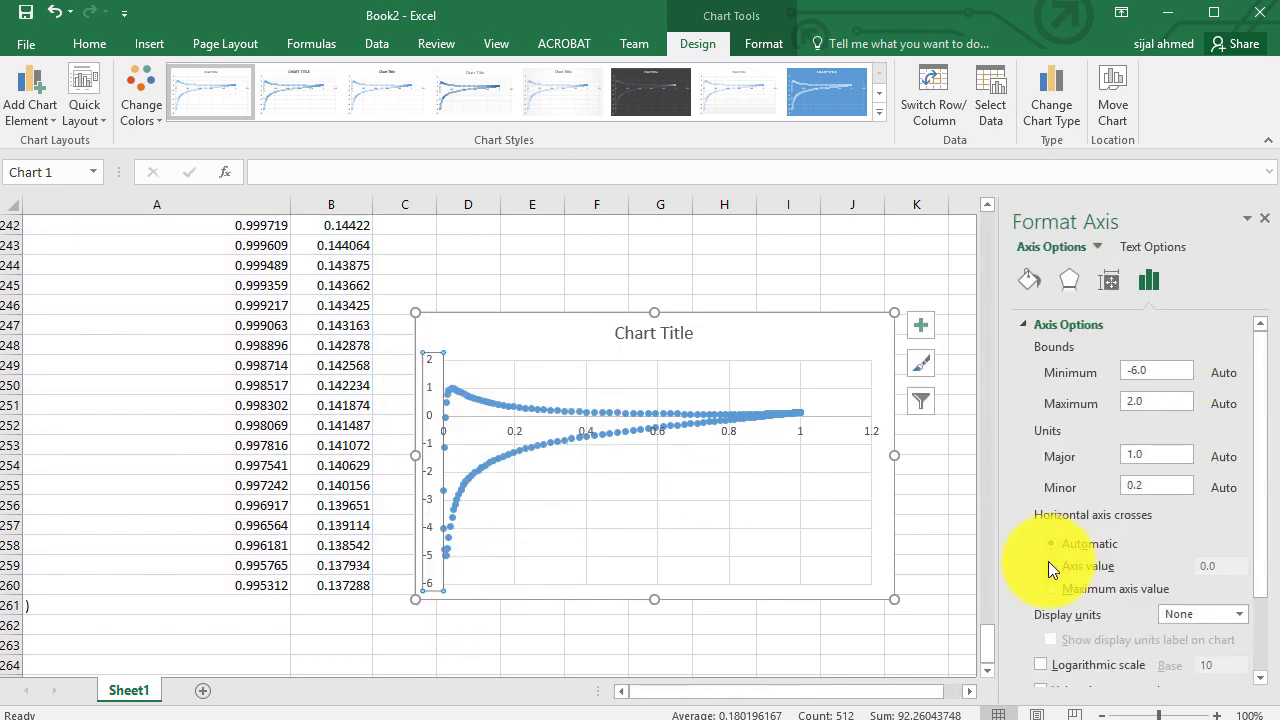
scroll(1100, 575, "down", 2)
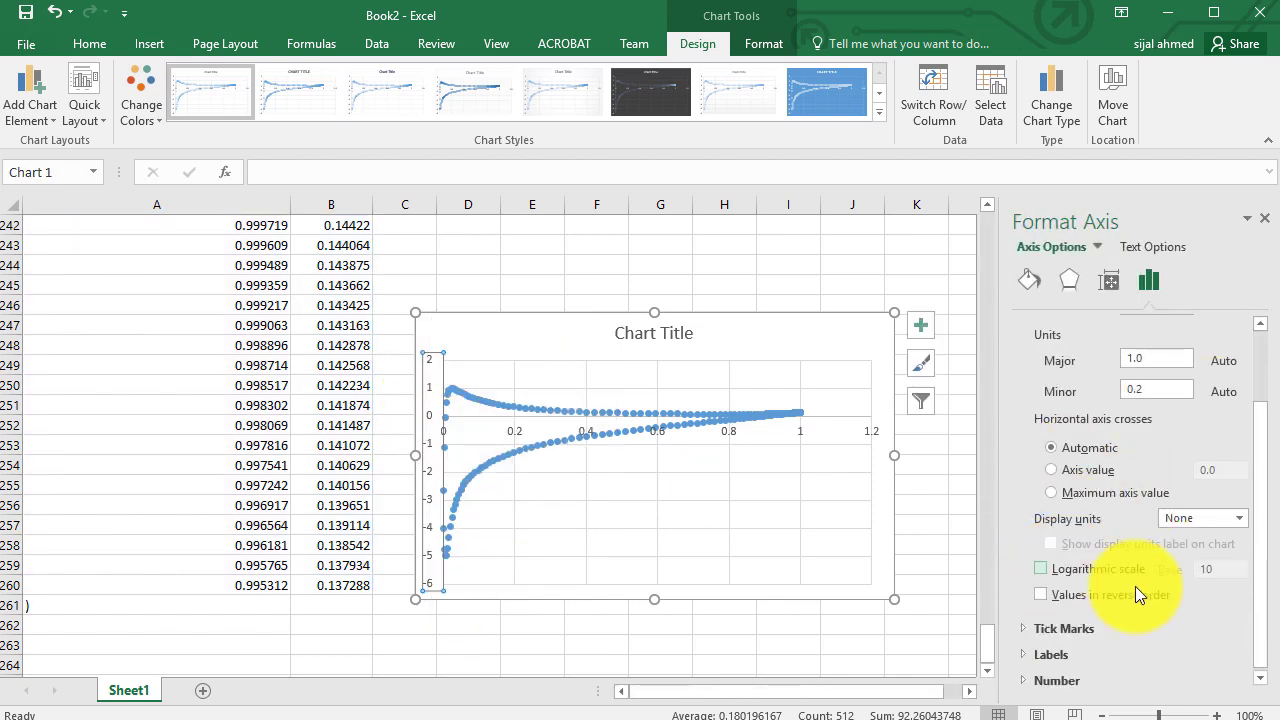
left_click(1083, 598)
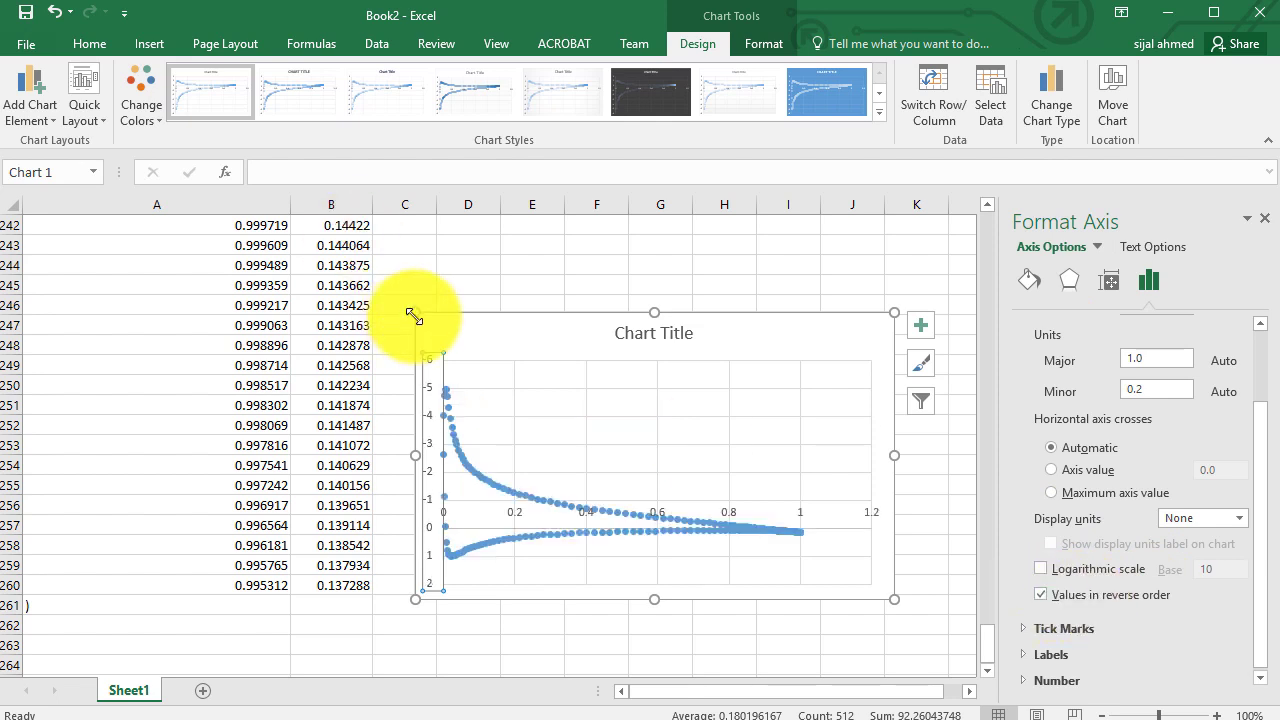
Enlarge the chart from its upper-left corner and apply the first quick layout, with axis titles and a legend.
left_click_drag(415, 313, 260, 232)
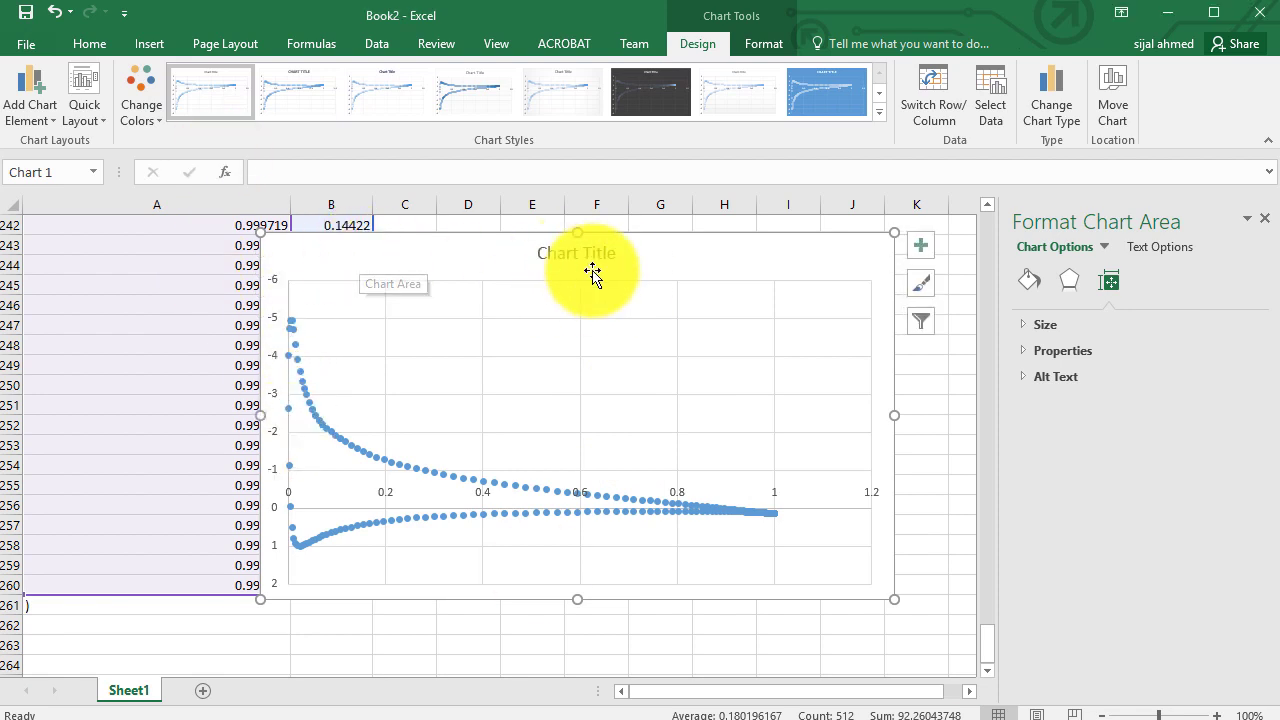
left_click(100, 120)
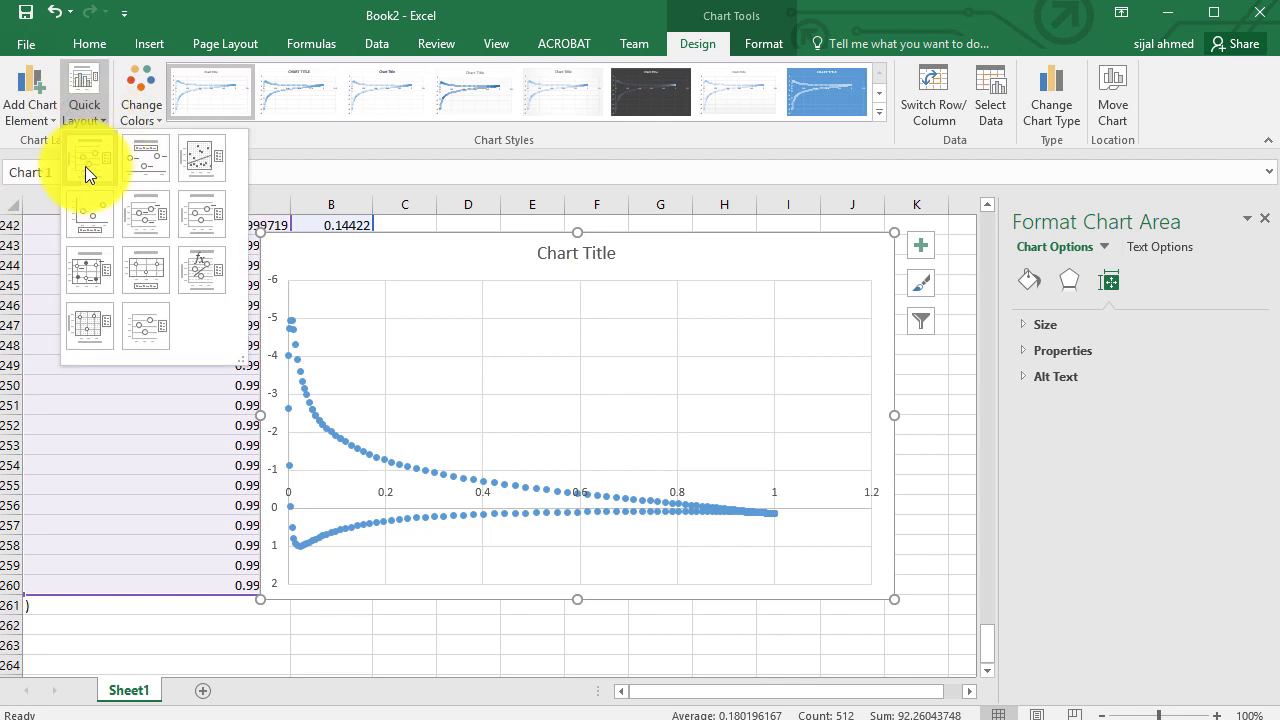
left_click(85, 166)
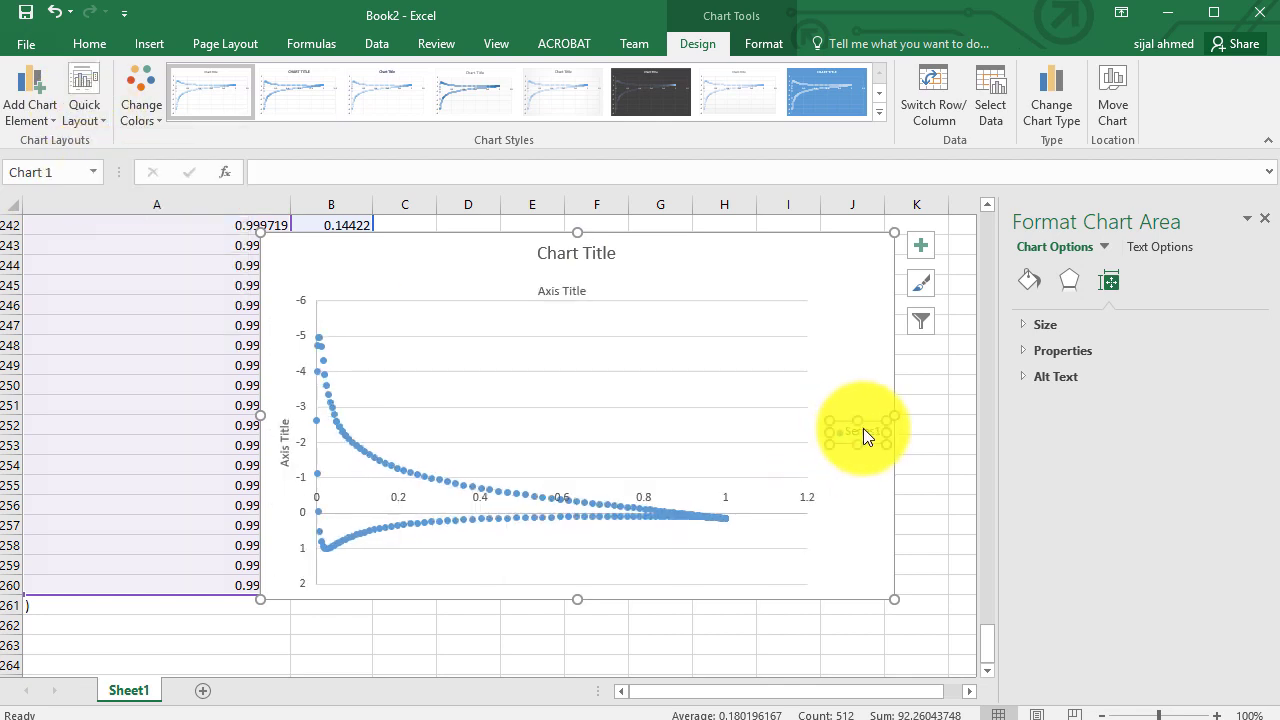
Rename the chart's data series as CFD_NACA0012_Cp_AoA10.
left_click(860, 430)
left_click(843, 435)
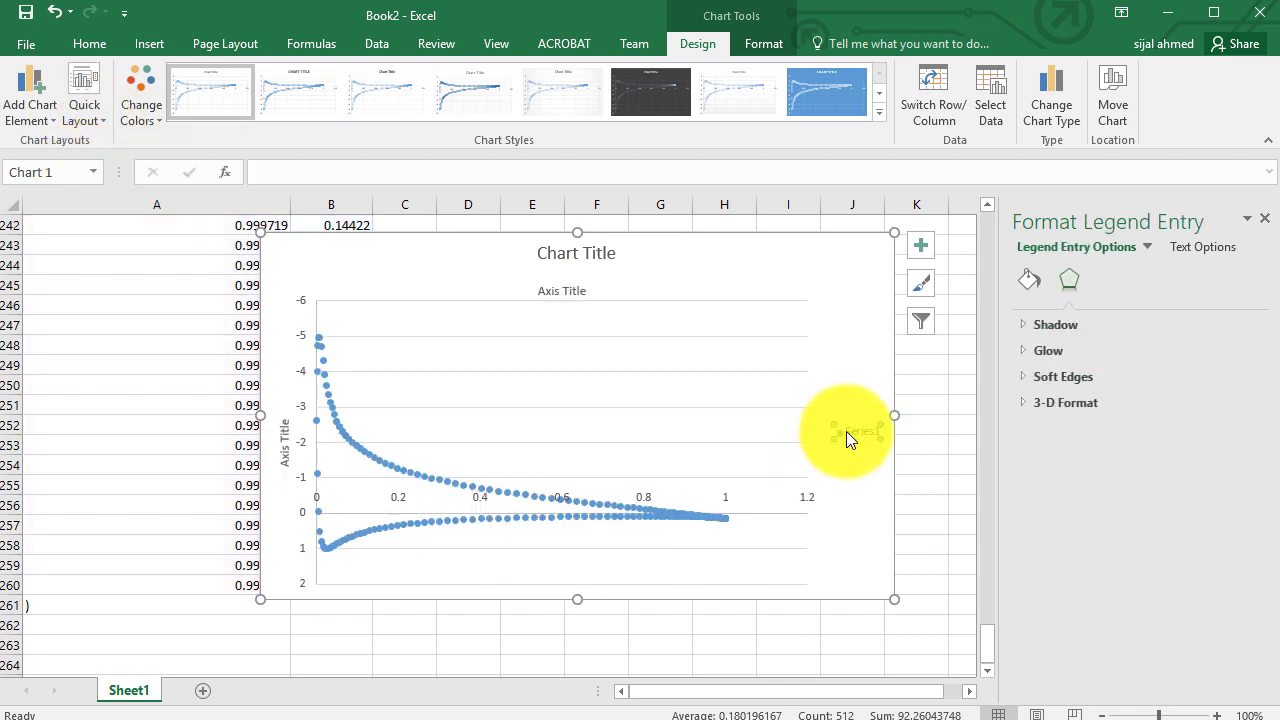
right_click(450, 395)
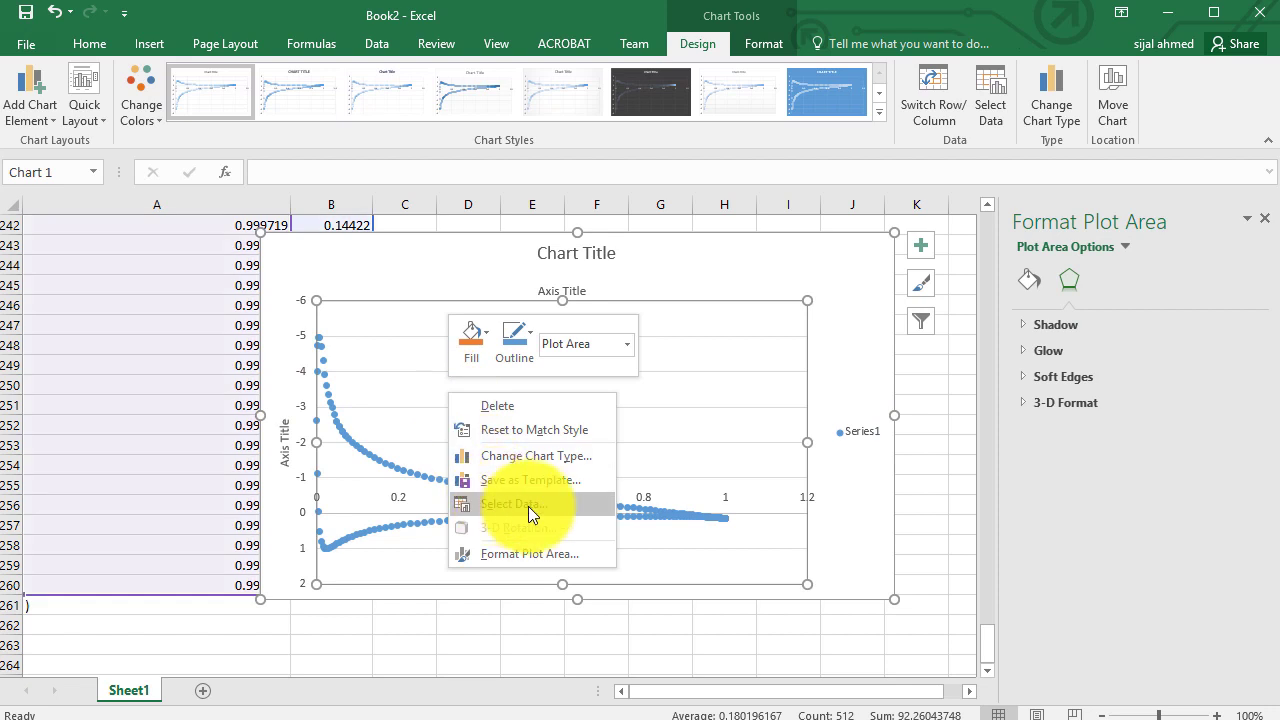
left_click(511, 506)
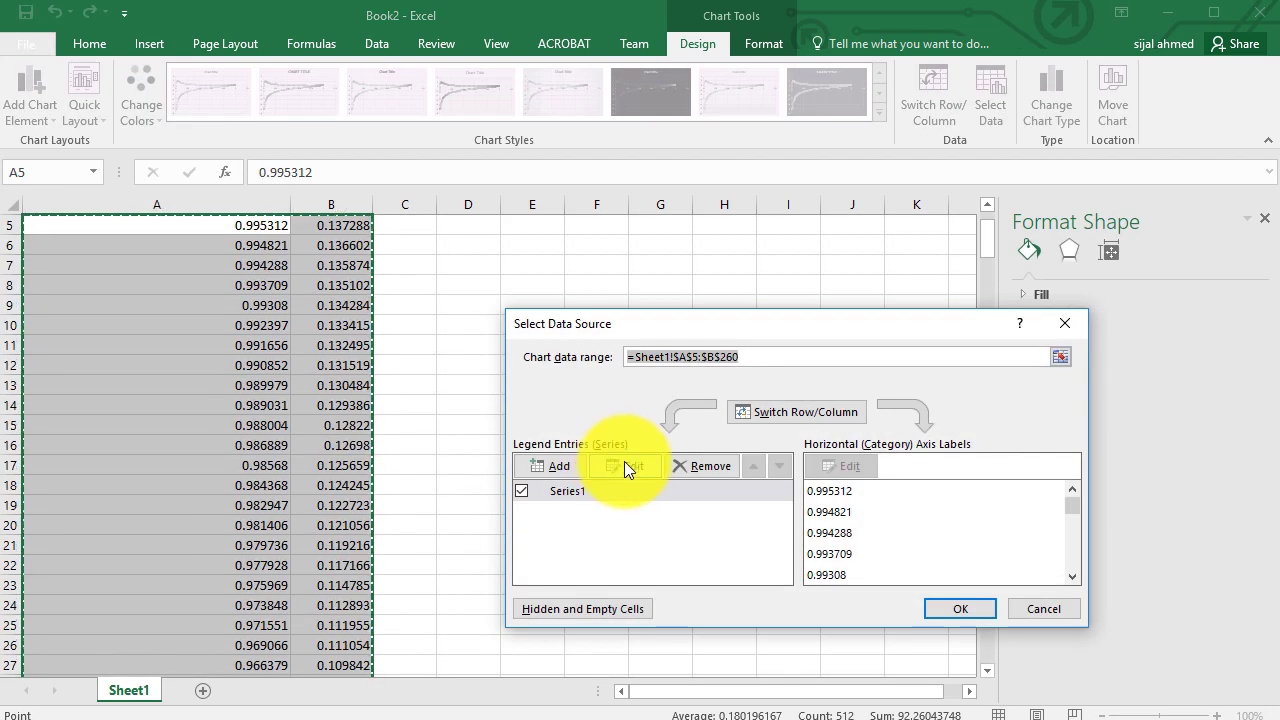
left_click(624, 463)
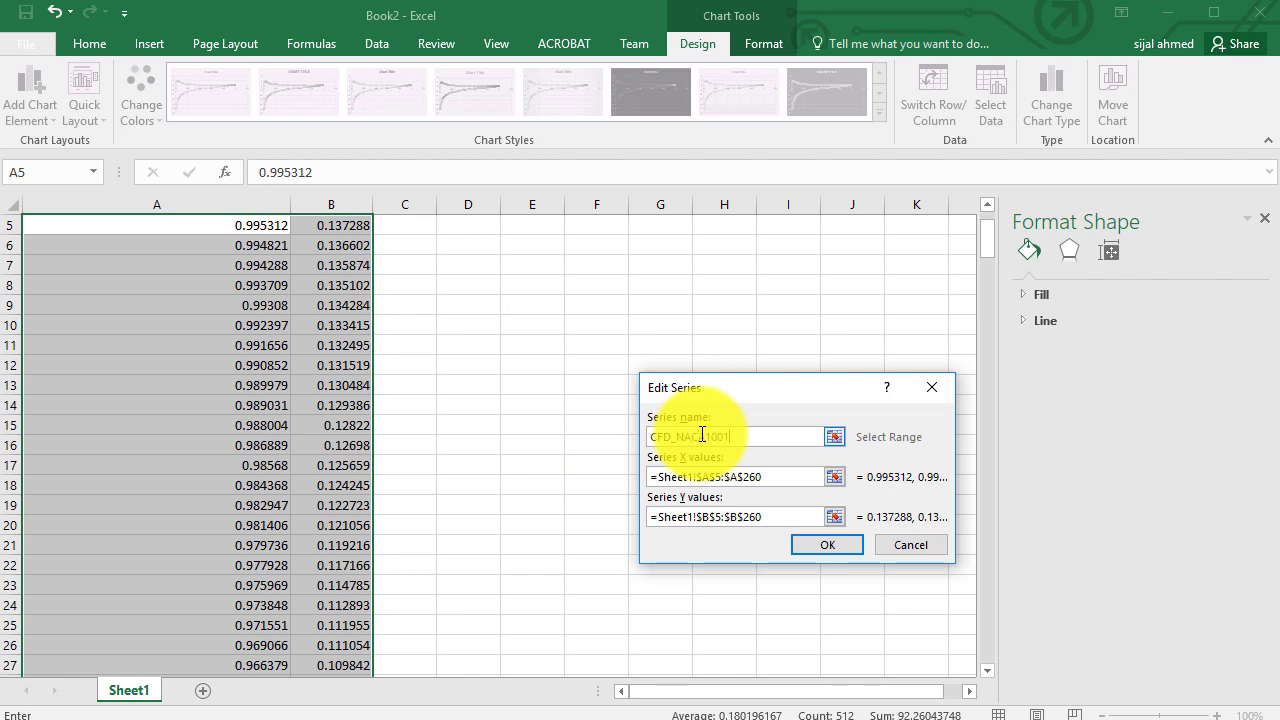
type("A001")
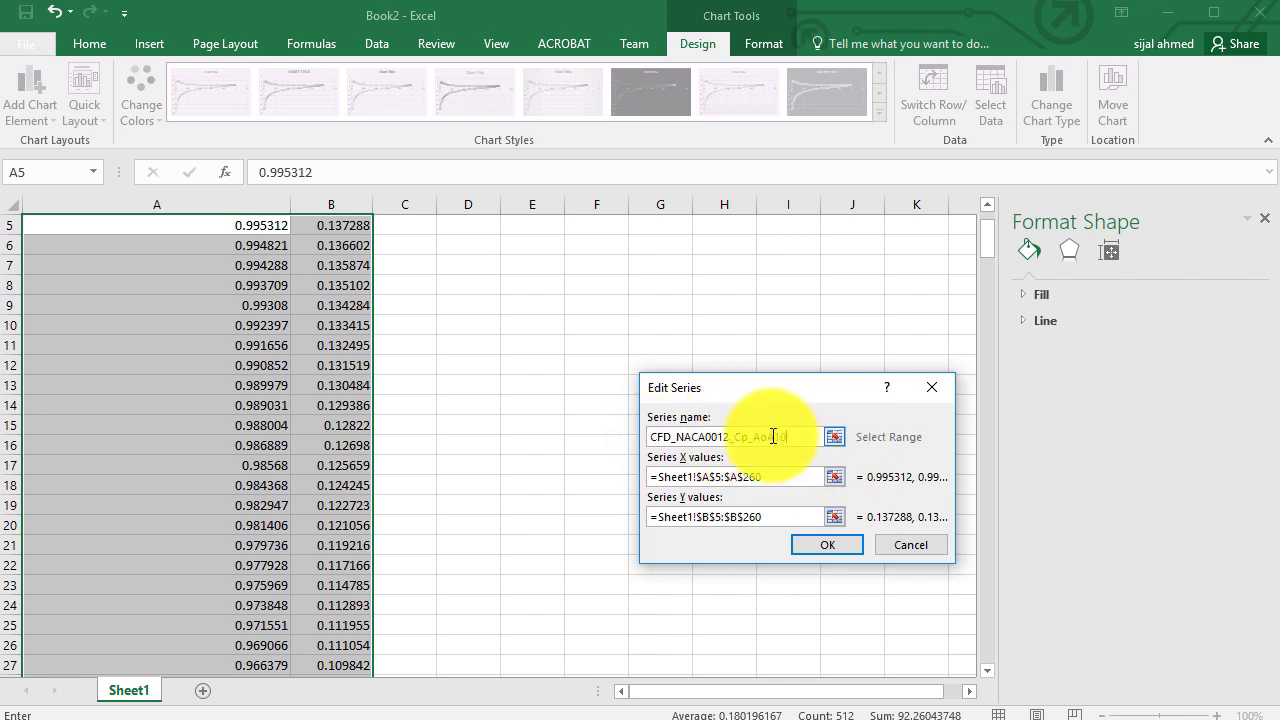
left_click(821, 547)
left_click(958, 607)
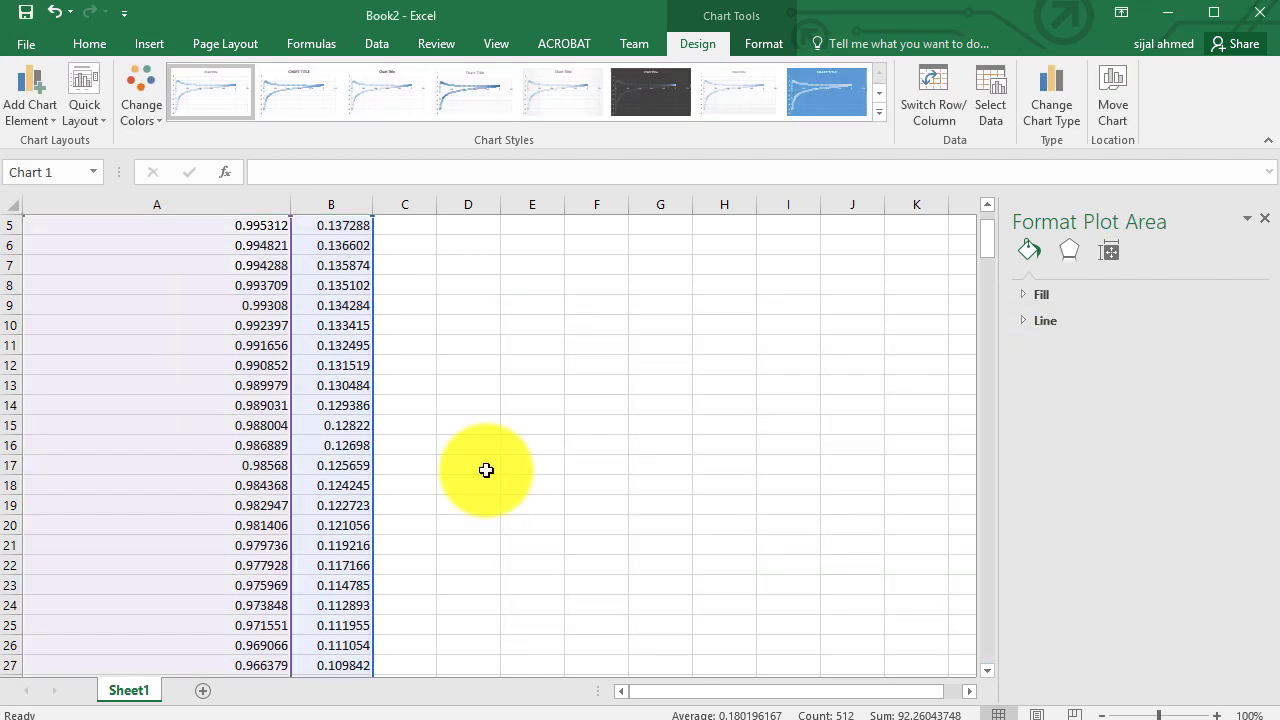
Set the label position of the chart's horizontal axis to High.
scroll(466, 466, "up", 2)
scroll(468, 465, "down", 3)
scroll(403, 586, "down", 20)
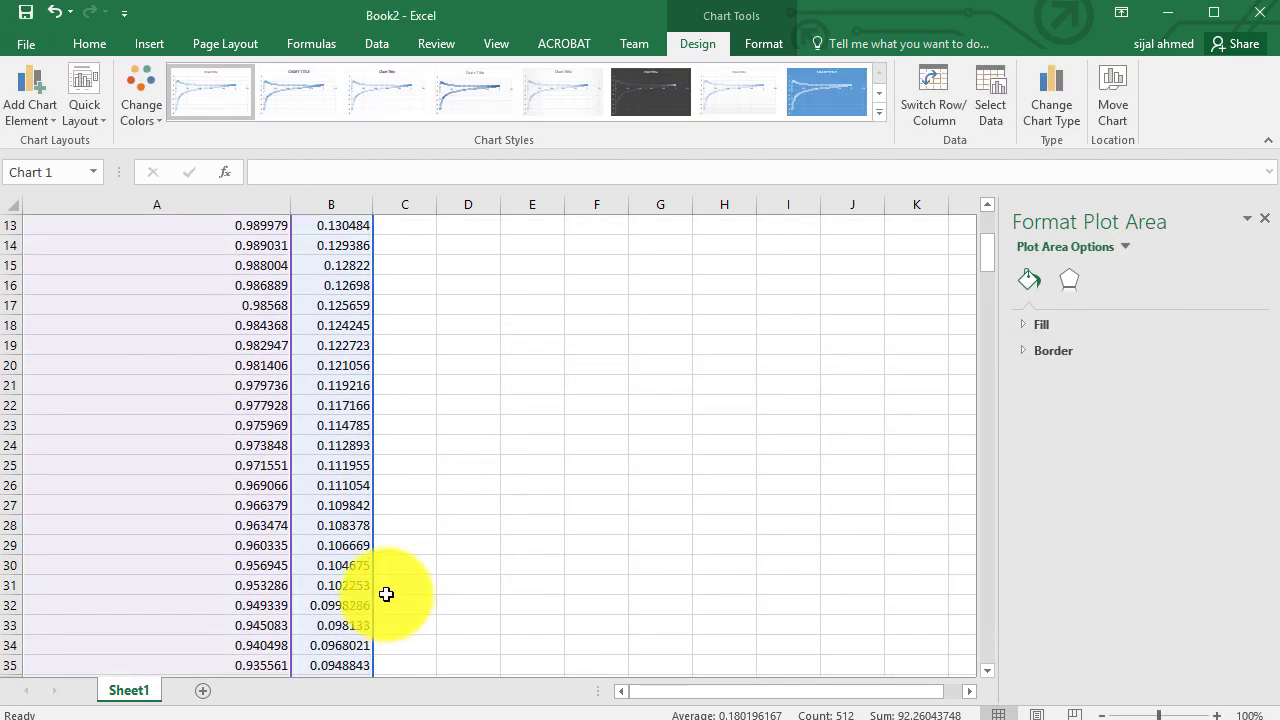
left_click_drag(988, 366, 1009, 642)
left_click(504, 331)
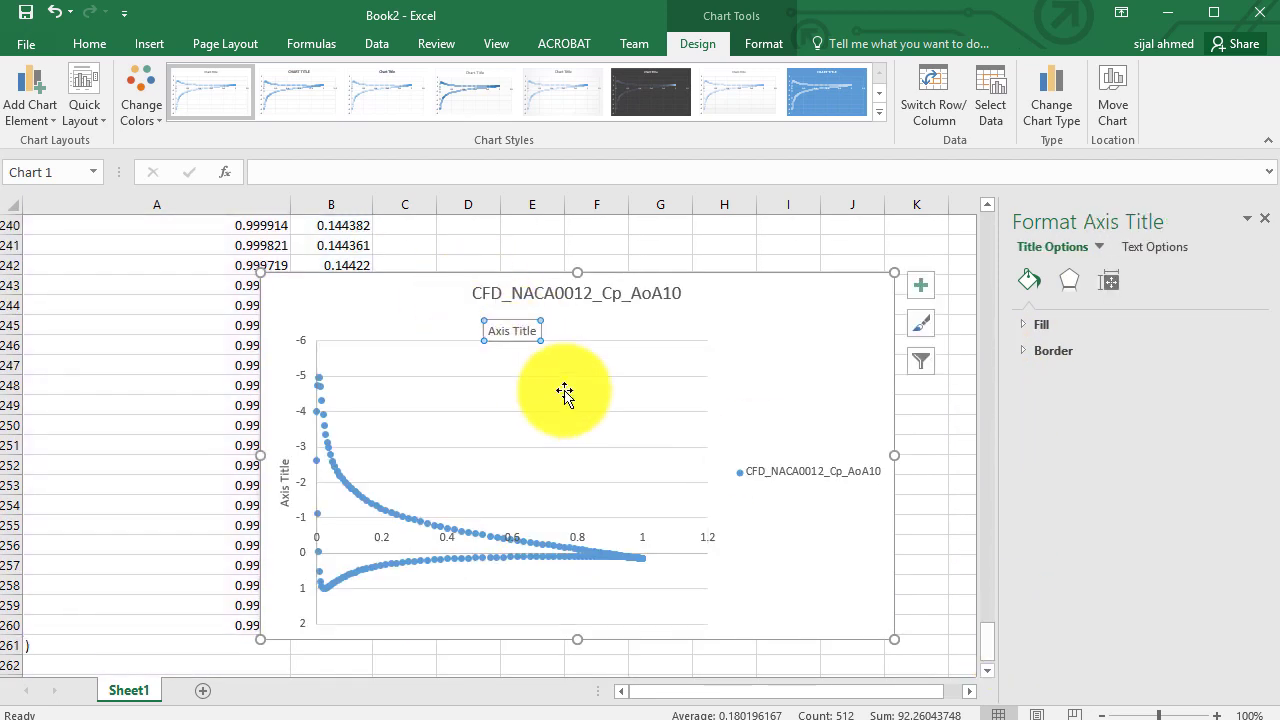
left_click(286, 482)
left_click(510, 336)
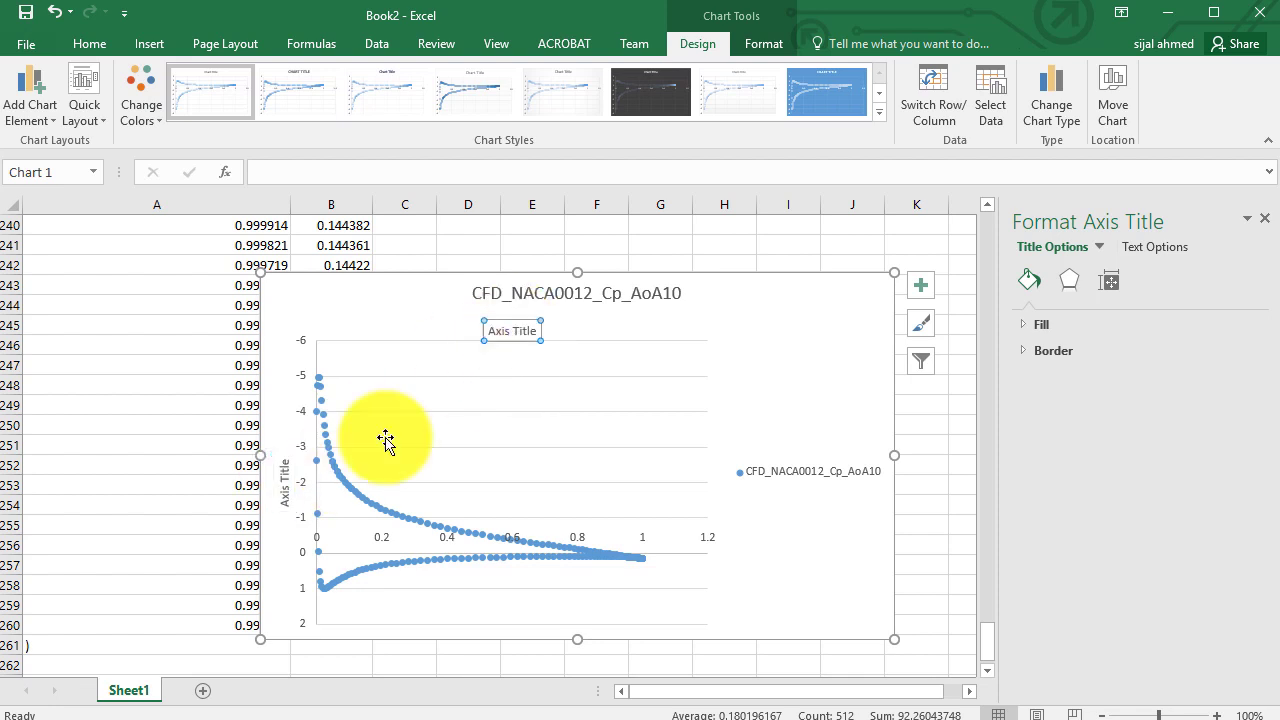
right_click(385, 540)
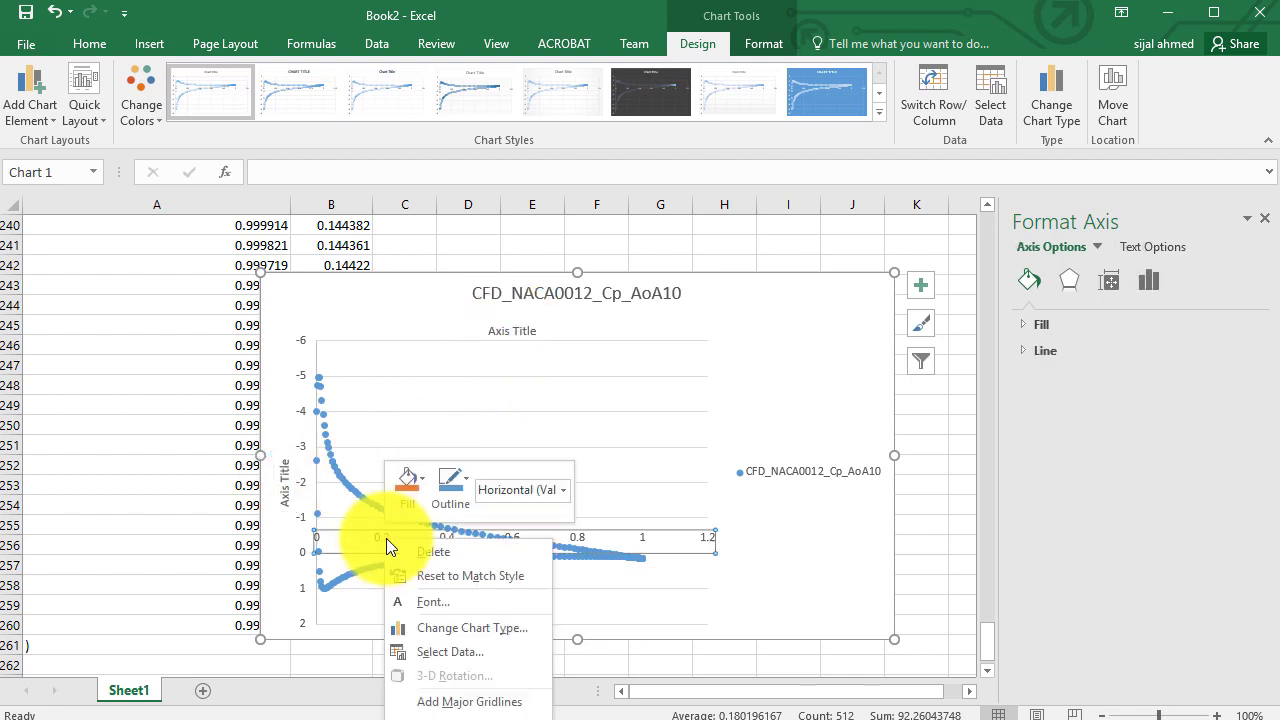
left_click(420, 714)
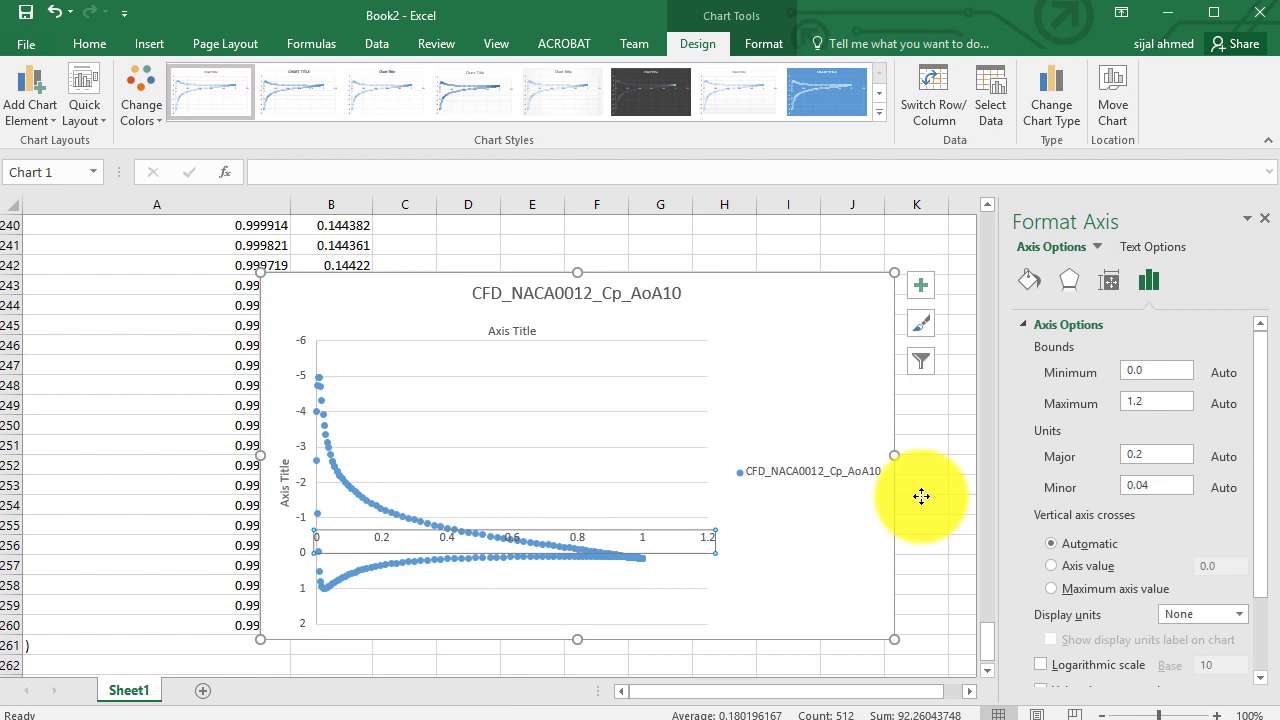
scroll(1100, 518, "down", 2)
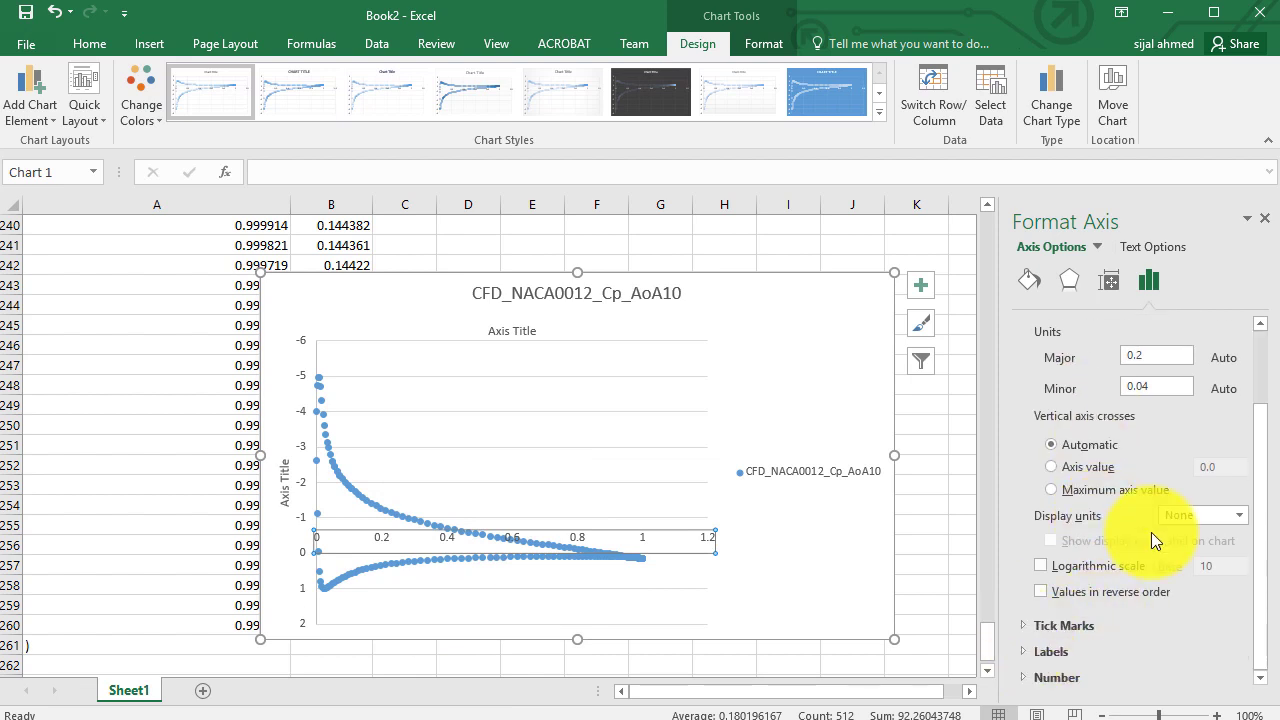
left_click(1028, 652)
scroll(1150, 620, "down", 1)
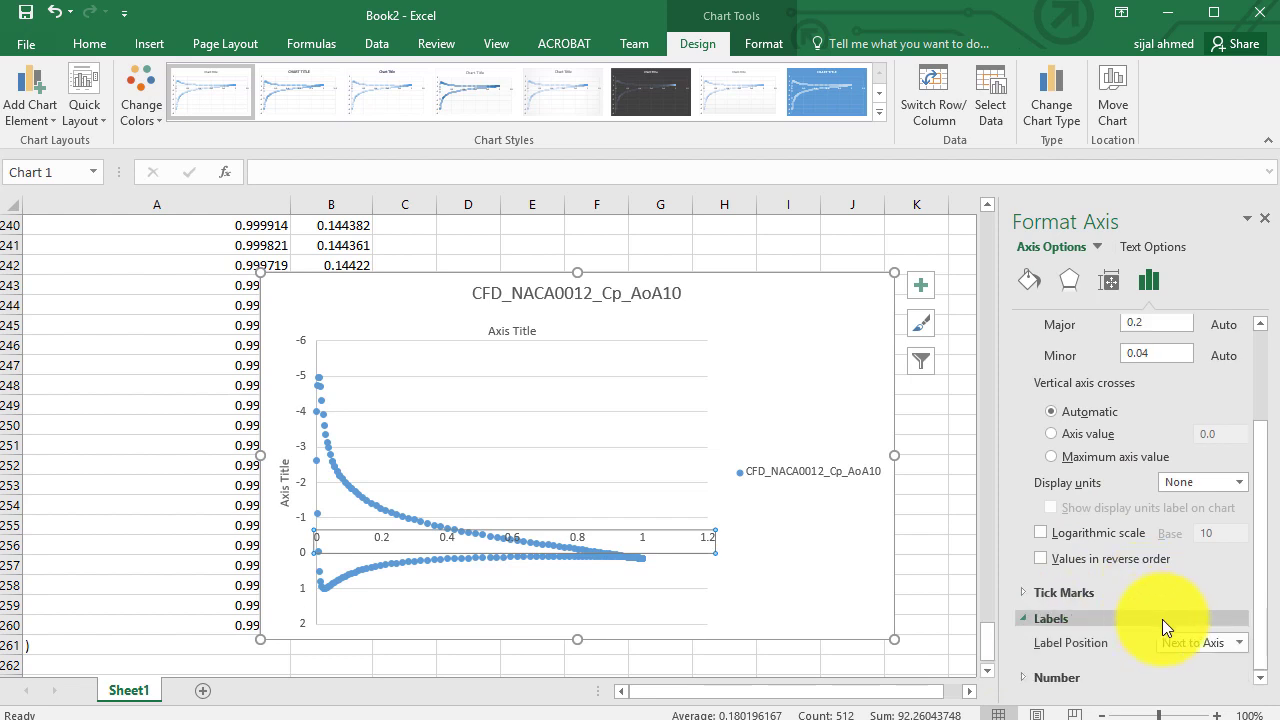
left_click(1196, 641)
left_click(1178, 683)
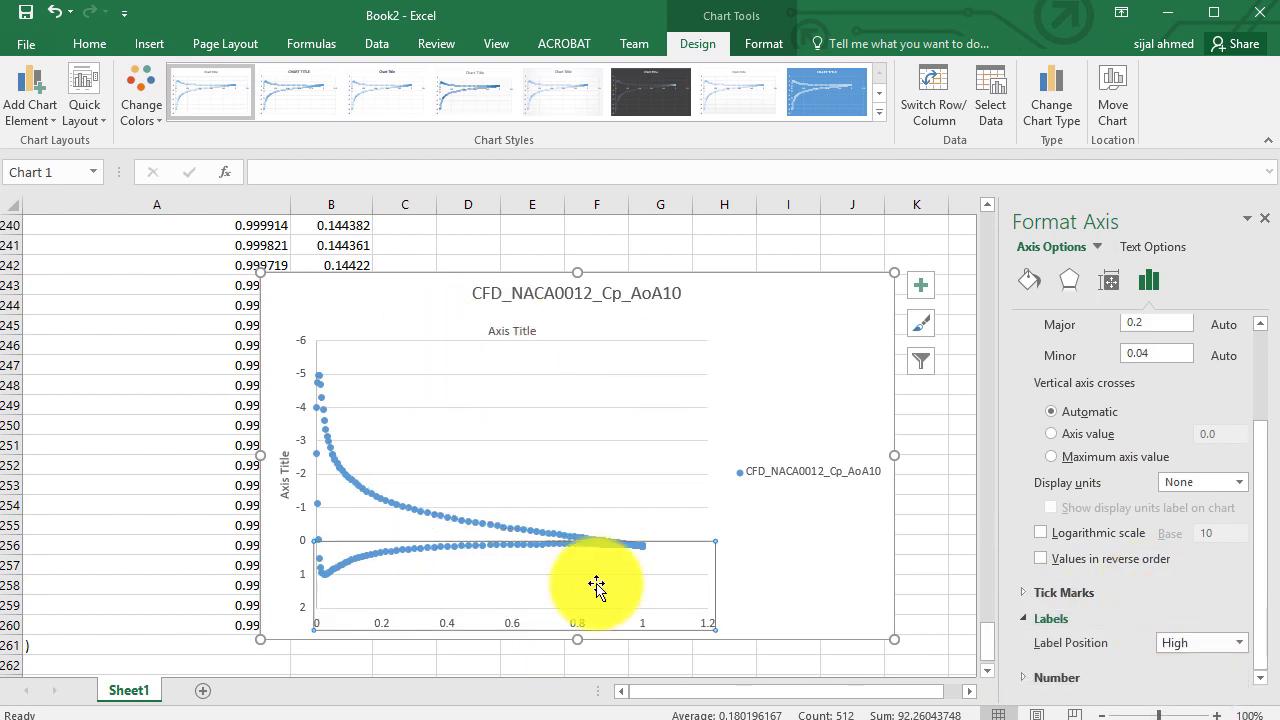
Try the Low and None label positions on the horizontal axis, returning the setting to Low.
left_click(1216, 648)
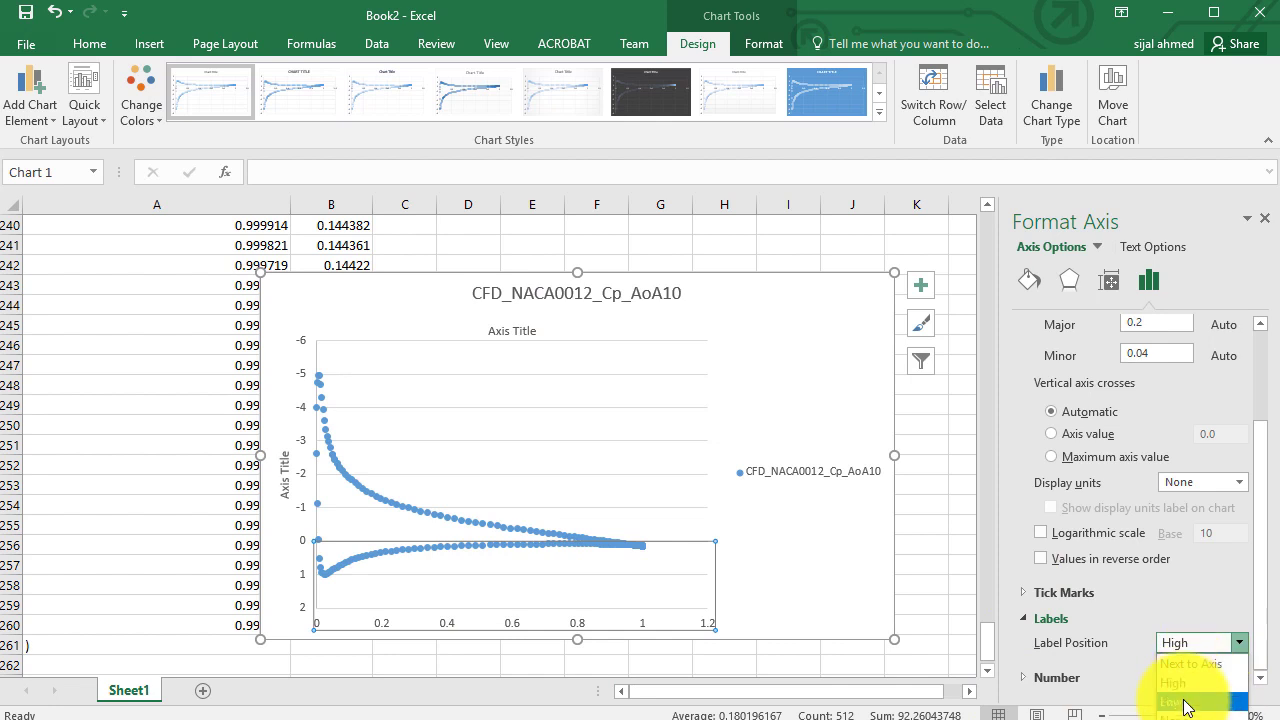
left_click(1176, 703)
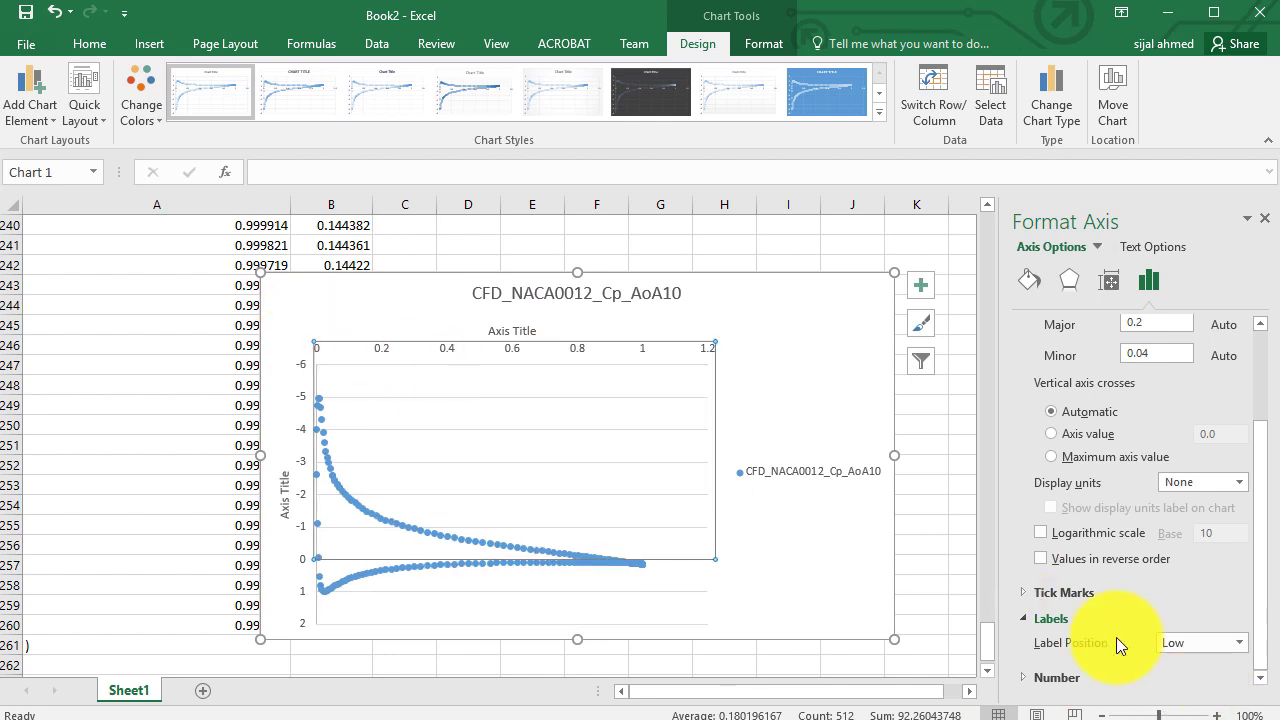
left_click(1178, 645)
left_click(1180, 714)
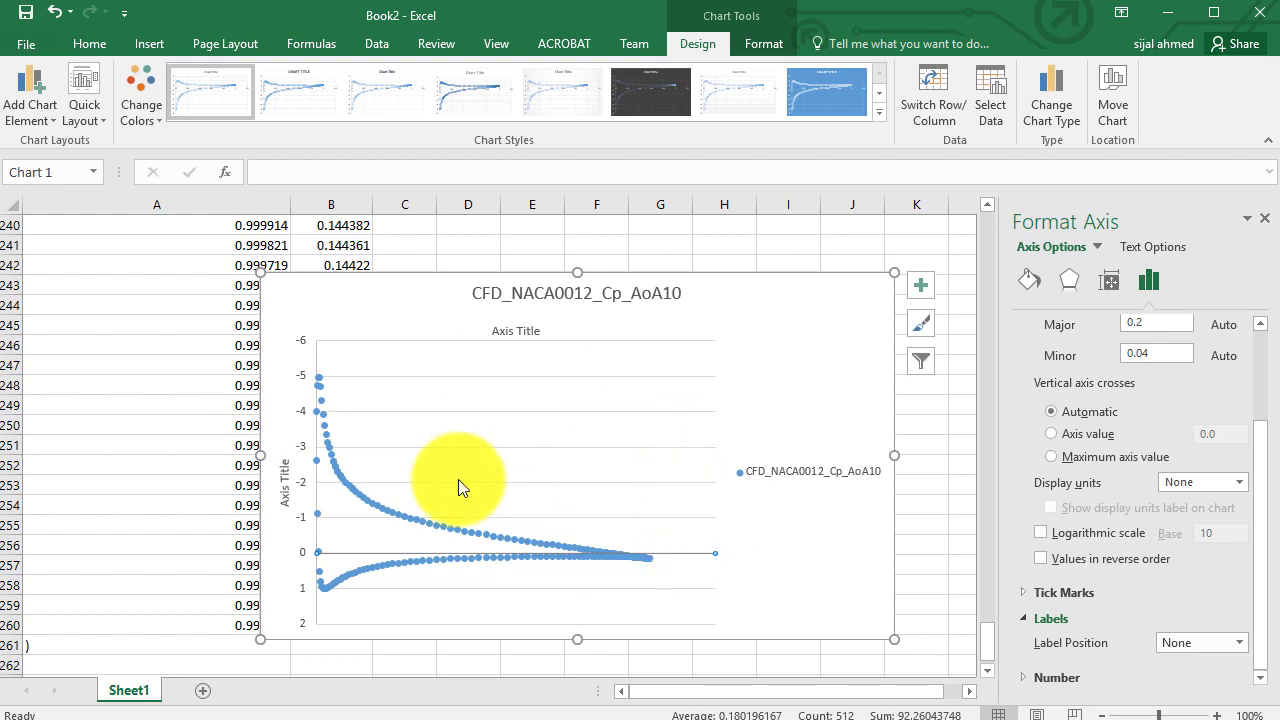
left_click(1200, 644)
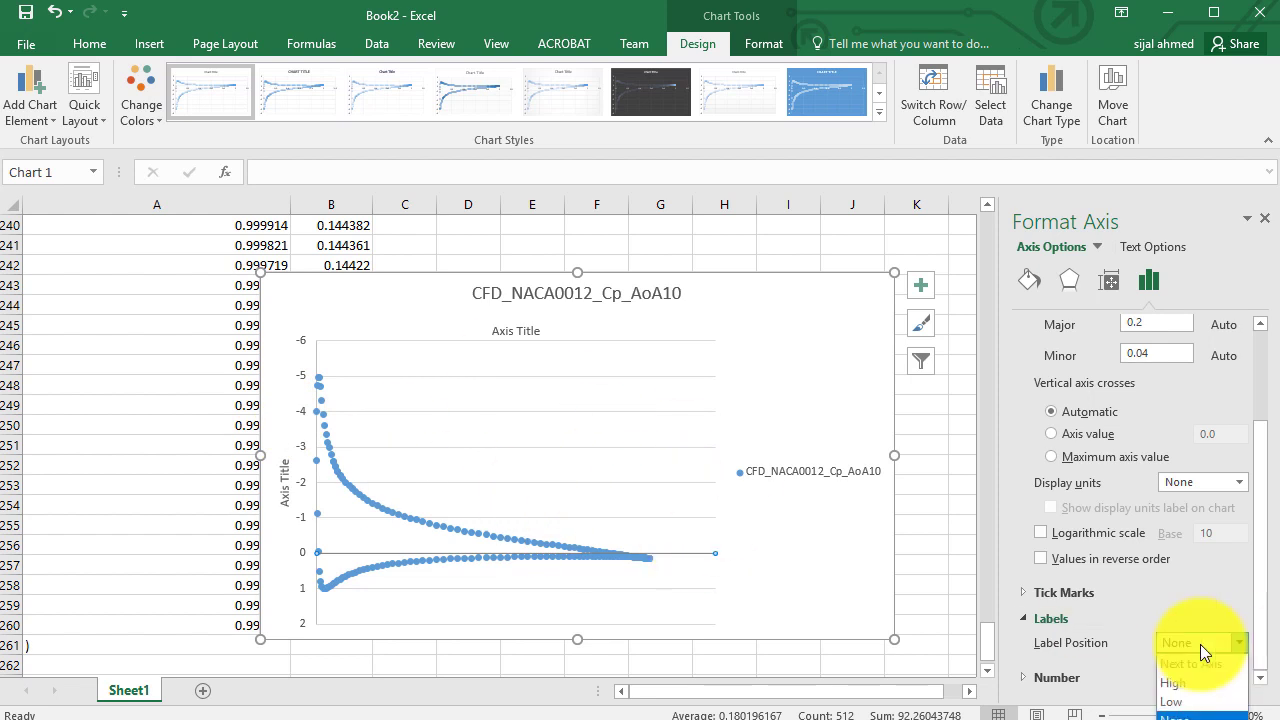
left_click(1190, 702)
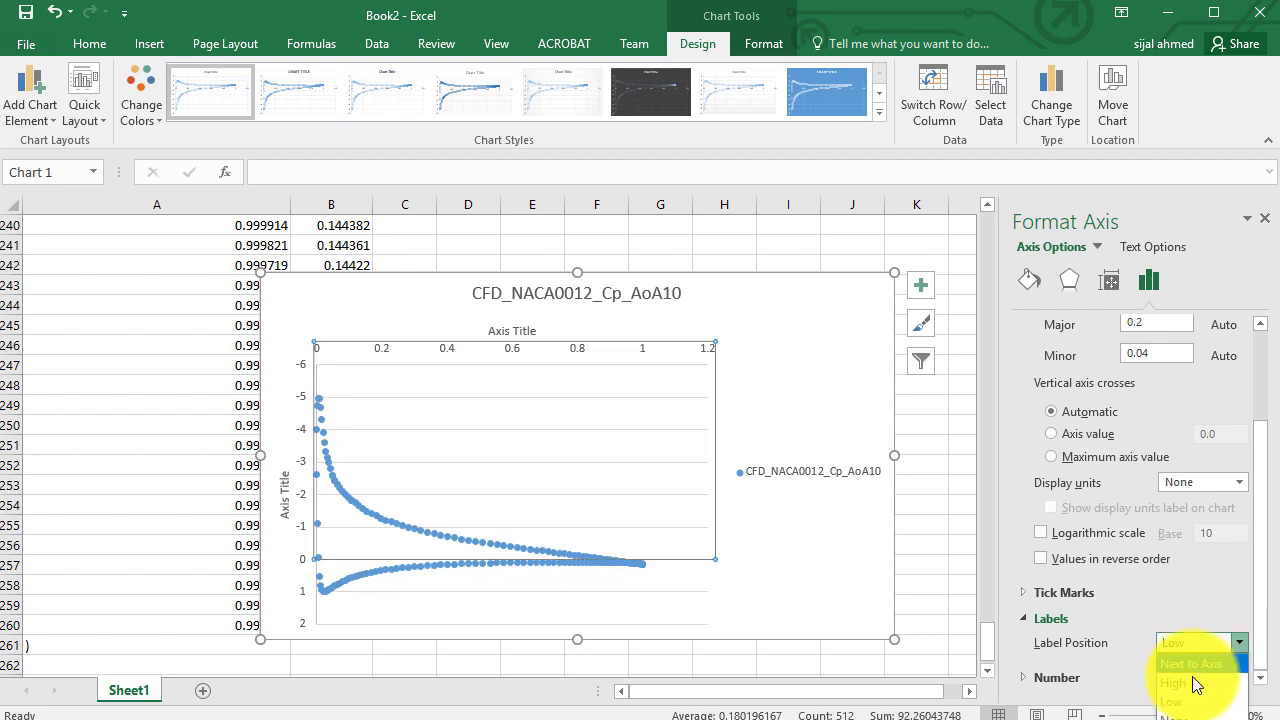